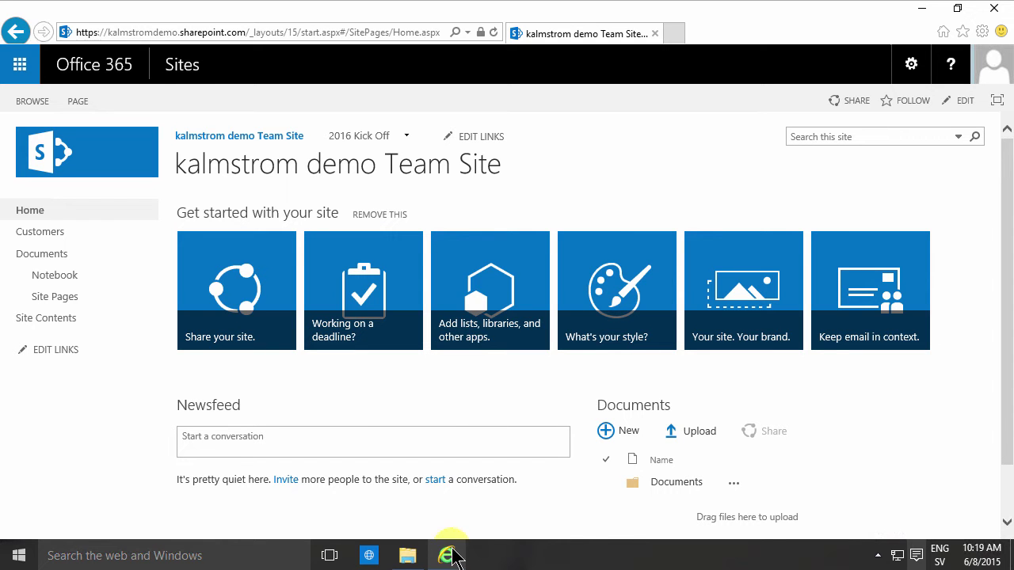
Switch to File Explorer and open the ContosoStaff.xlsx workbook from the People Pack folder.
click(423, 562)
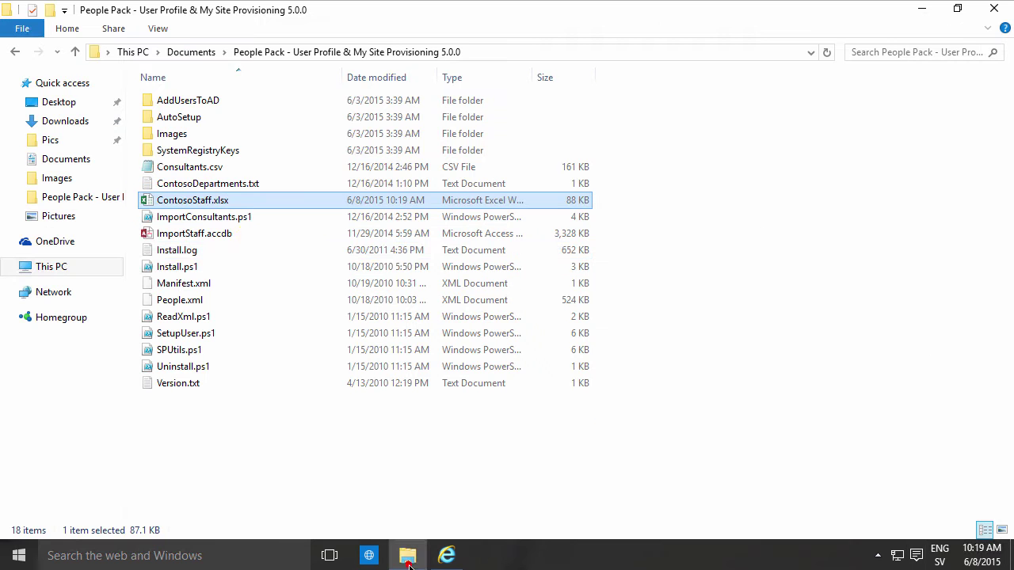
double_click(213, 201)
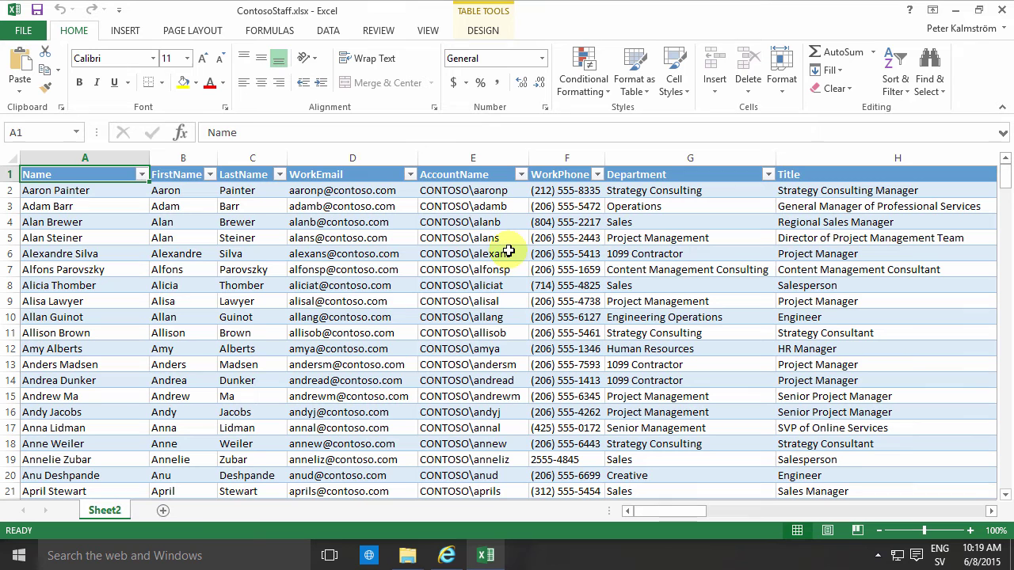
Look at the export options available for the staff table, leaving them without exporting anything.
click(452, 232)
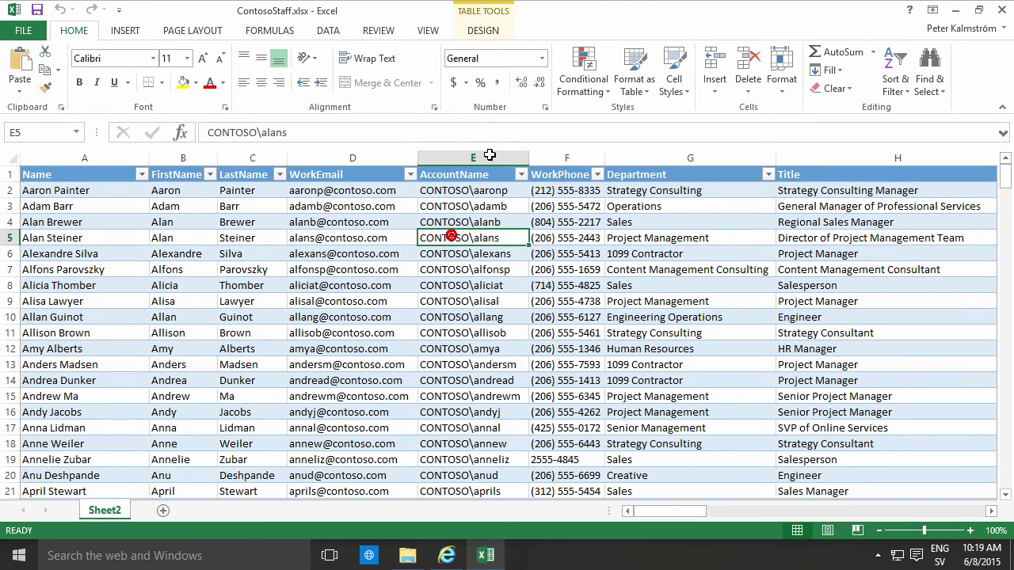
click(479, 34)
click(276, 89)
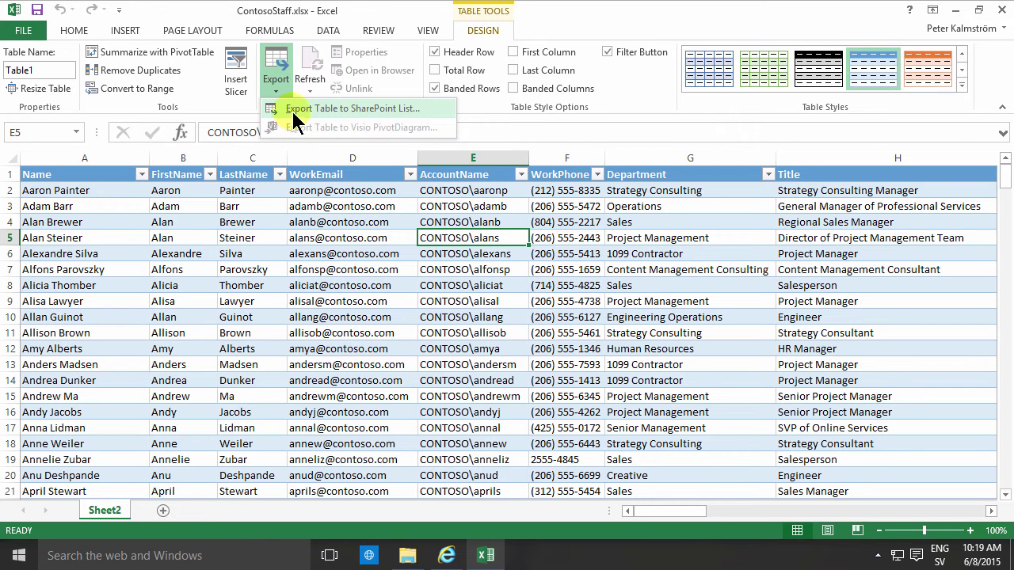
click(371, 341)
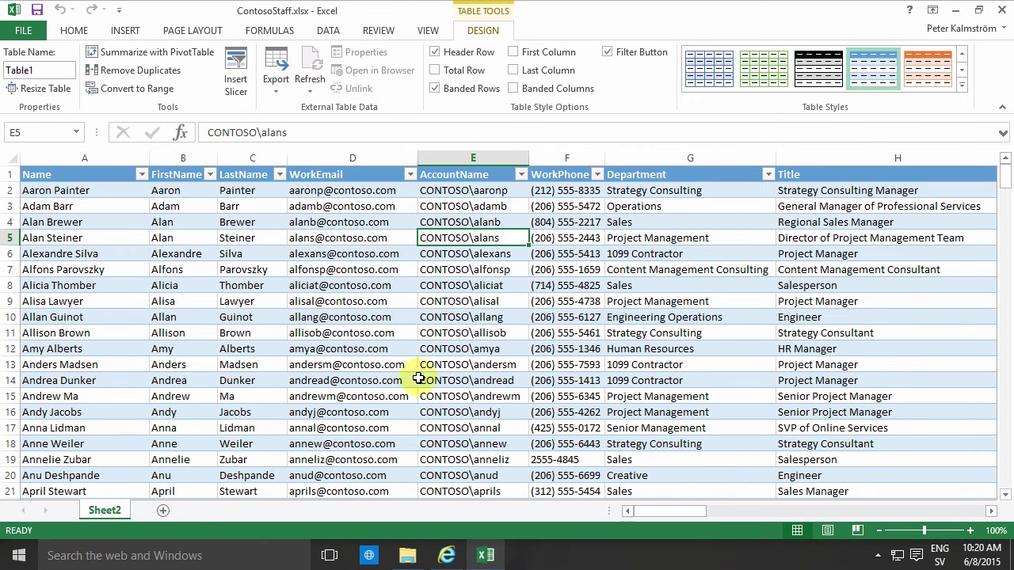
Switch to the SharePoint team site in the browser and add a Contacts app named Consultants.
click(447, 555)
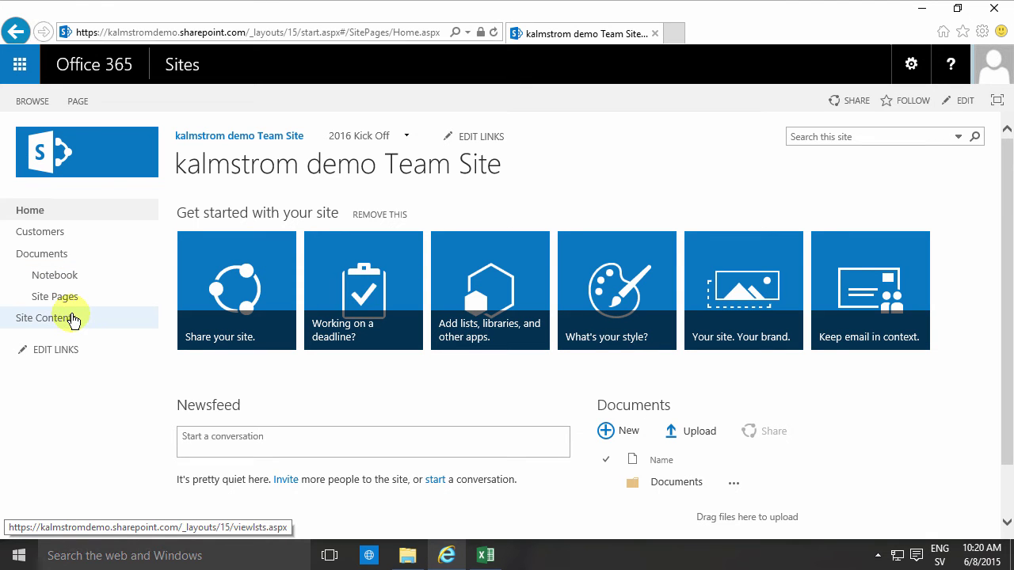
click(71, 319)
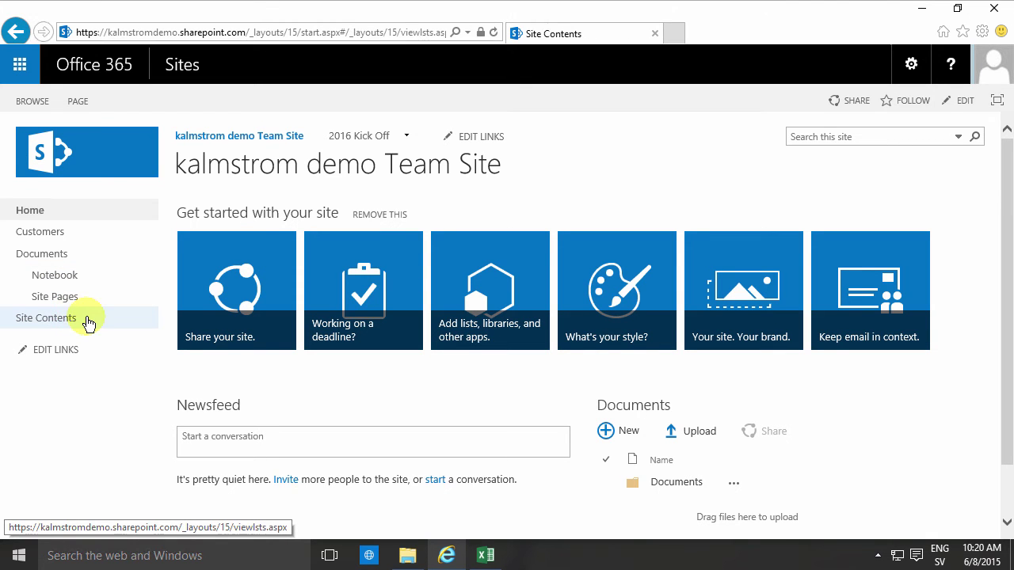
click(285, 282)
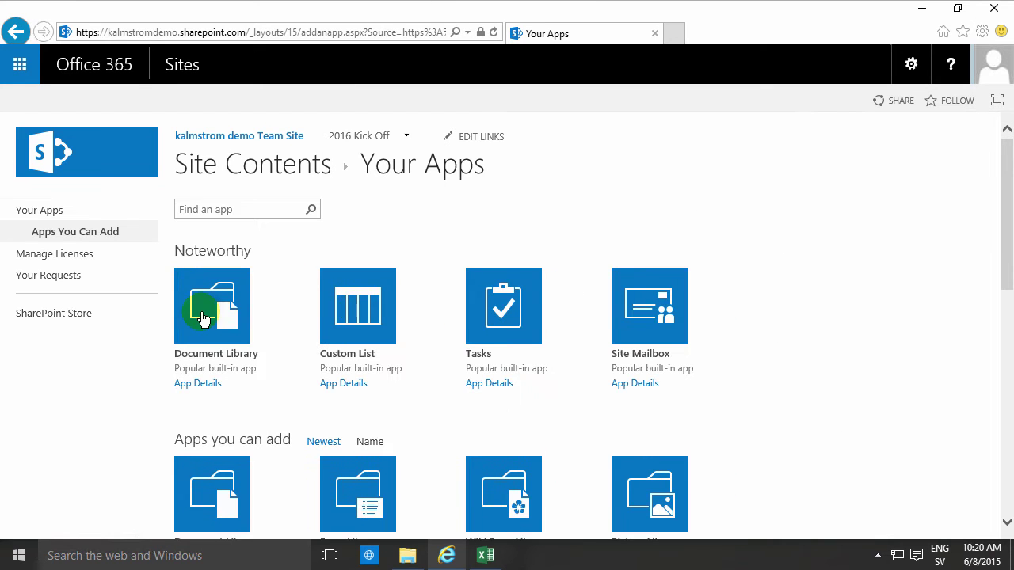
scroll(515, 384, down, 3)
scroll(519, 388, down, 2)
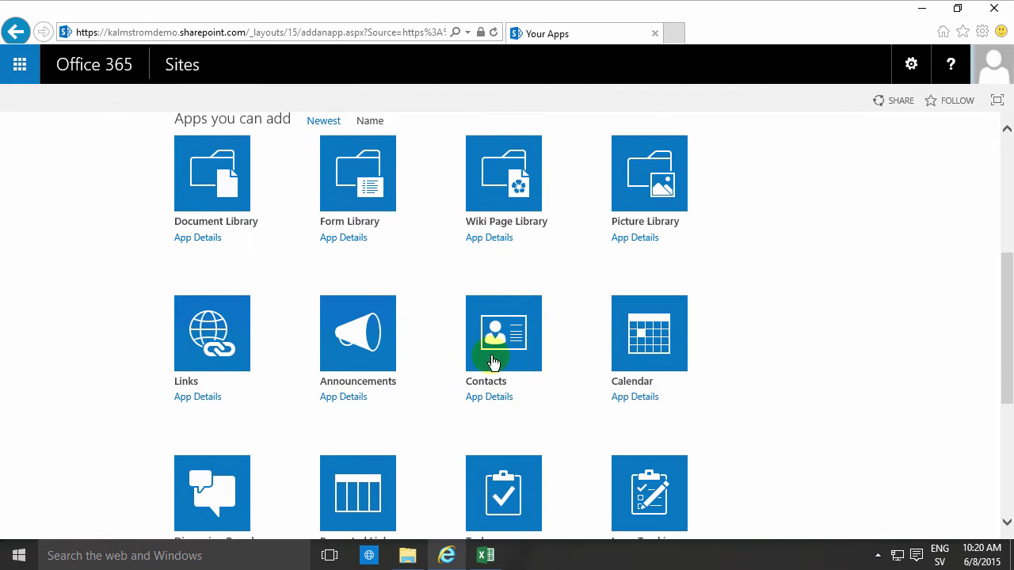
click(489, 342)
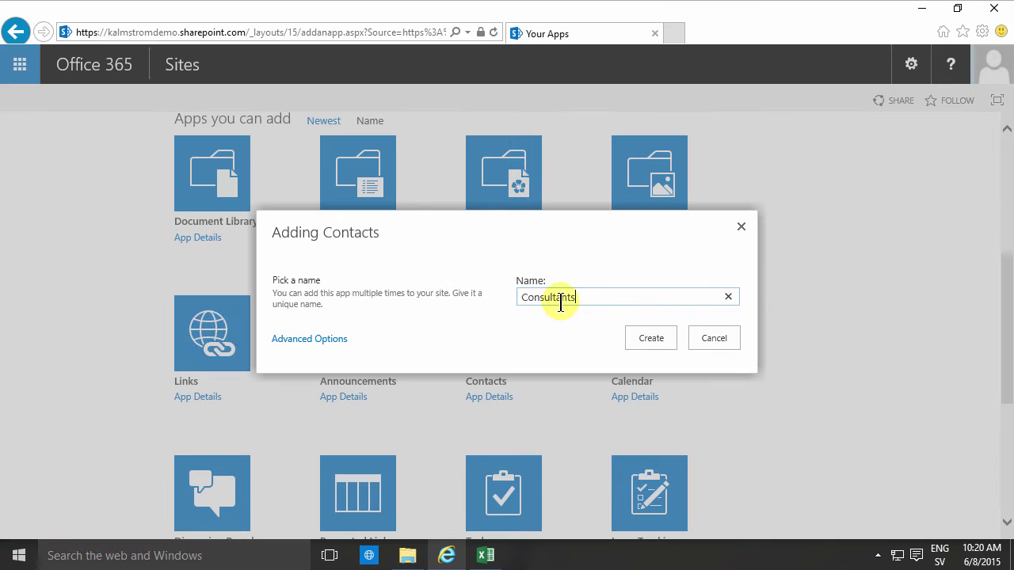
text(Consultants)
click(650, 341)
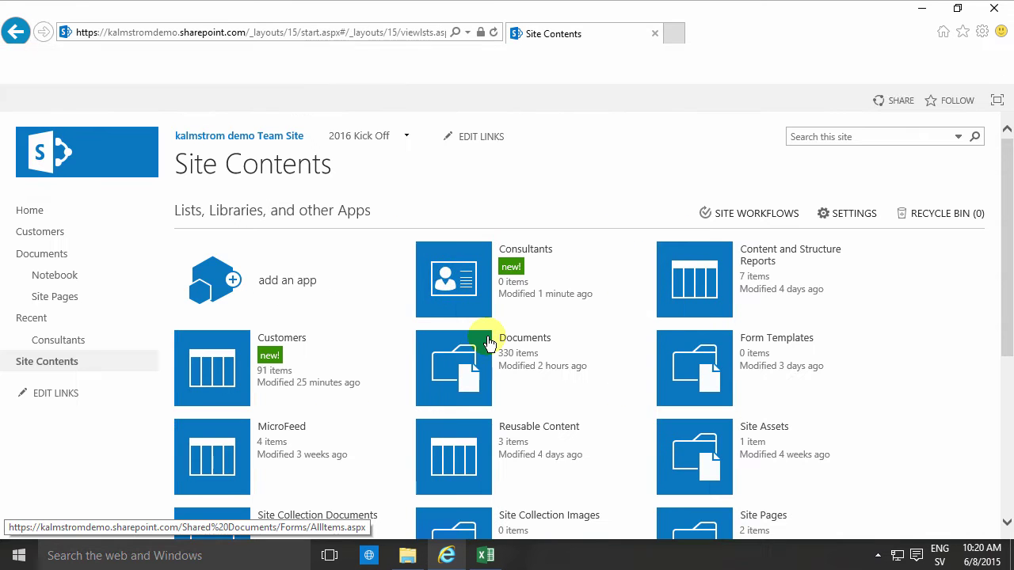
Go to the Consultants list's settings and delete the Company column.
click(64, 344)
click(115, 103)
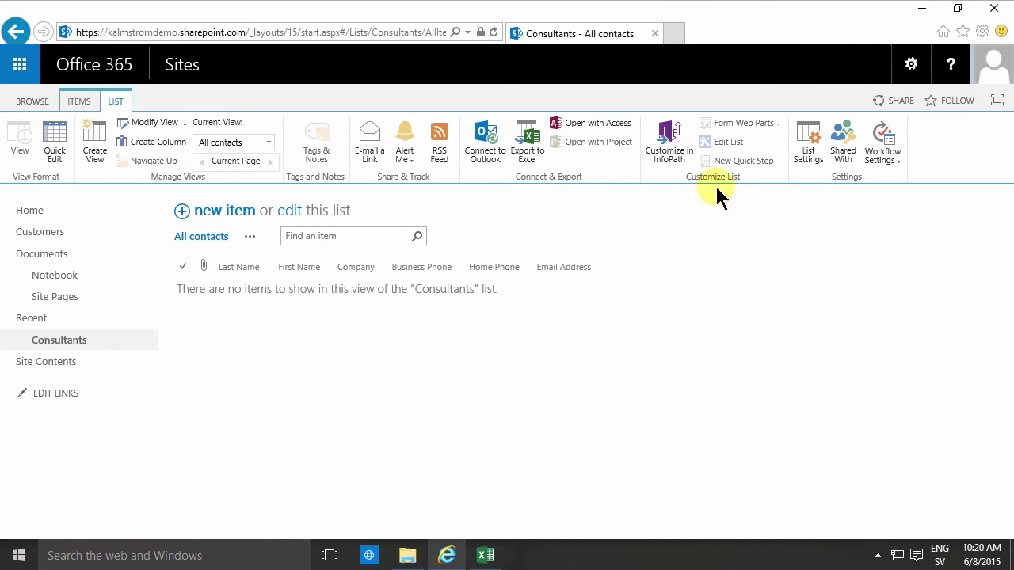
click(808, 143)
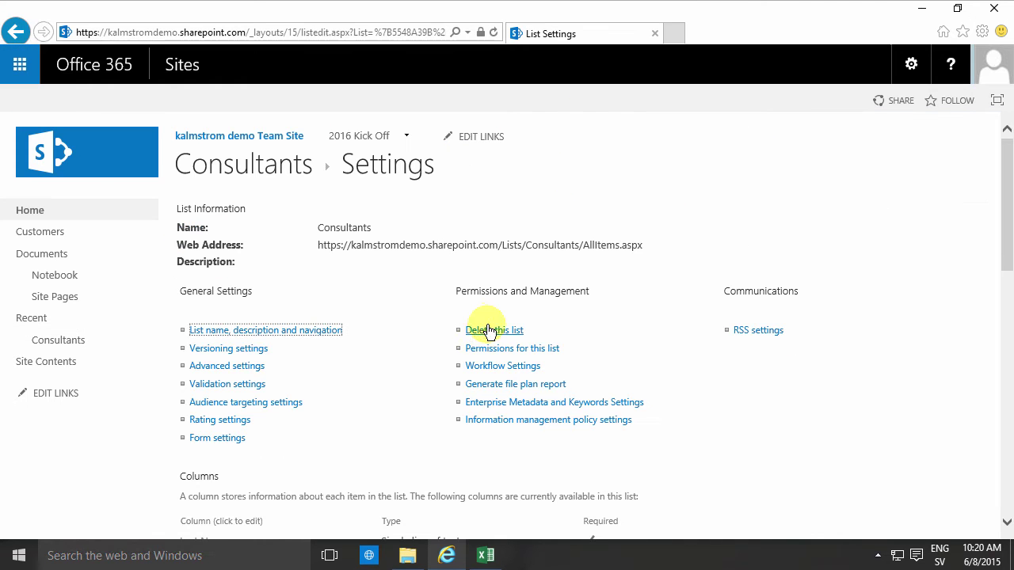
scroll(270, 415, down, 5)
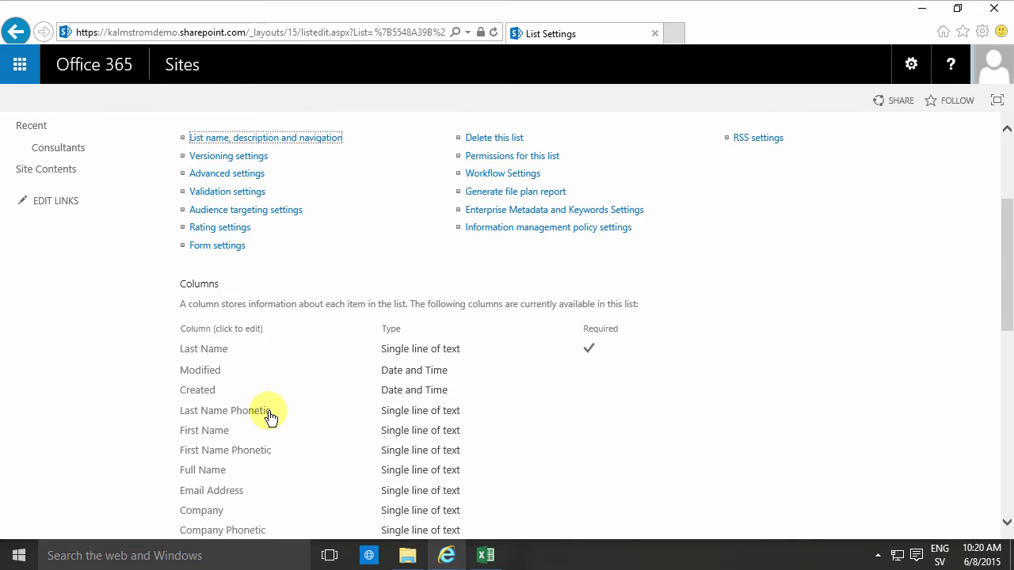
click(204, 320)
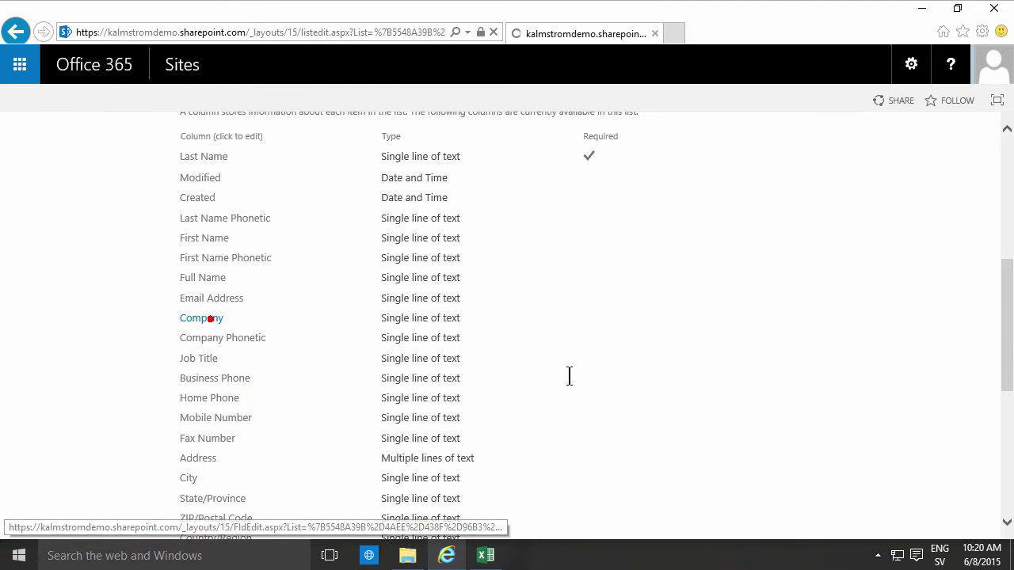
scroll(625, 427, down, 5)
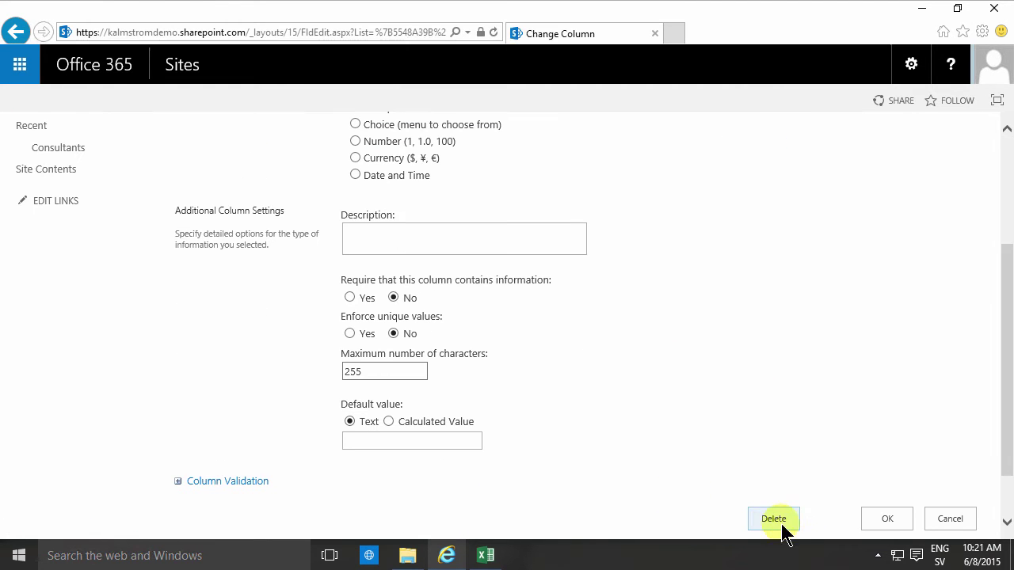
click(773, 519)
click(586, 334)
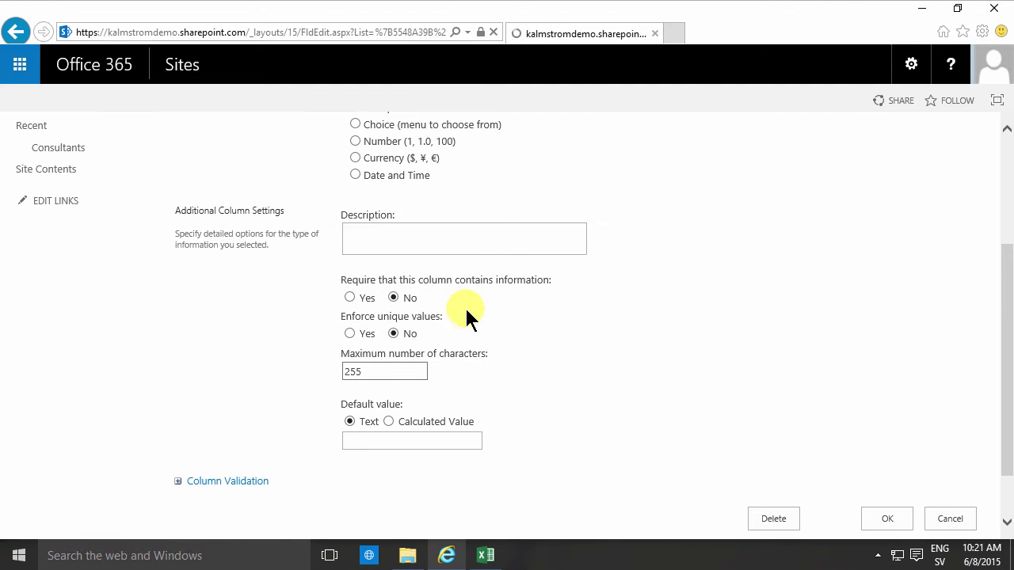
Start adding existing site columns to the Consultants list and put Department among the columns to add.
scroll(324, 400, down, 10)
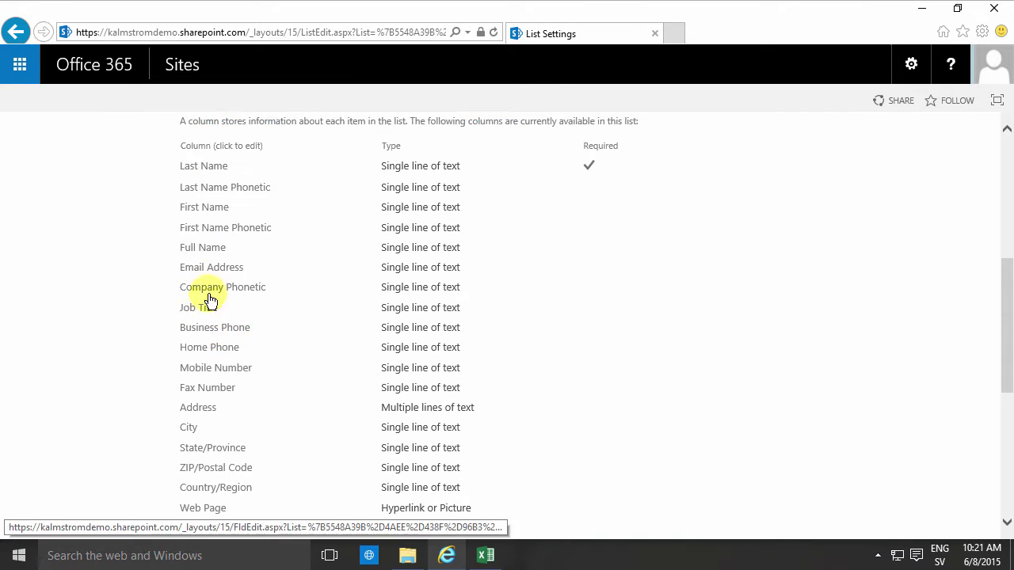
scroll(271, 388, down, 2)
click(249, 397)
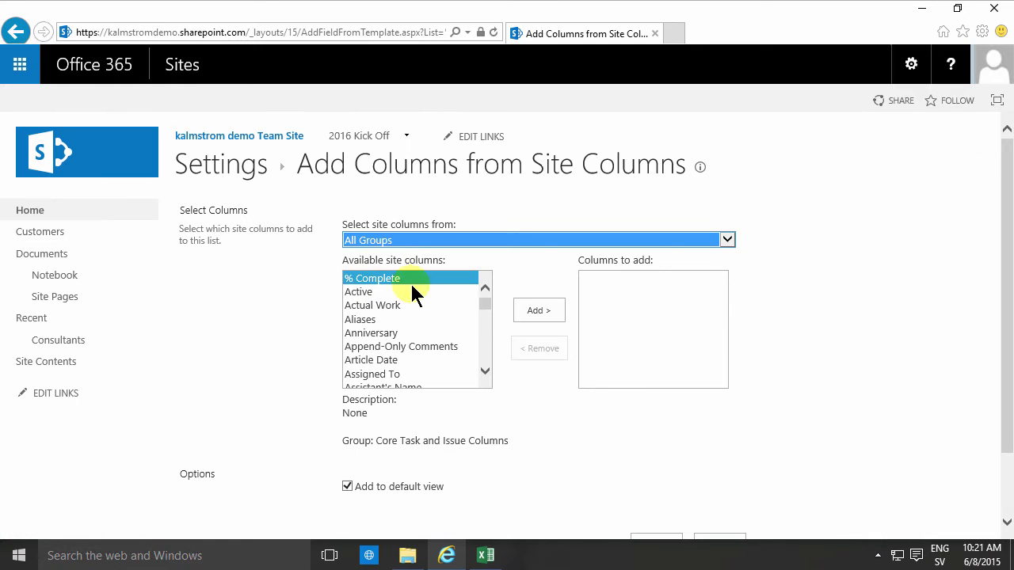
click(398, 294)
key(d)
key(d)
key(d)
key(d)
key(d)
key(d)
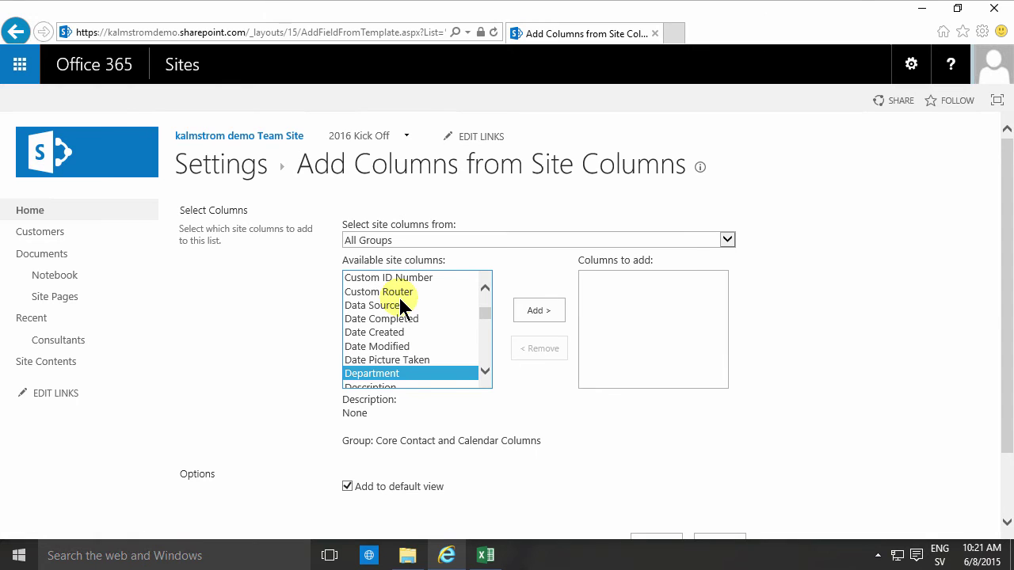
click(522, 315)
Include the Contact Photo site column as well and apply the column additions to the Consultants list.
click(407, 292)
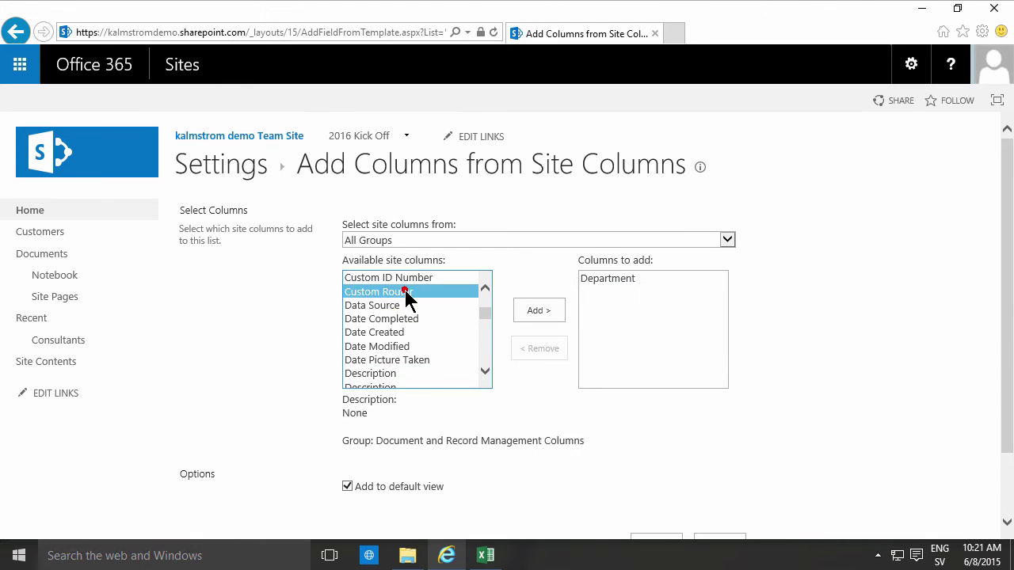
key(c)
key(o)
key(n)
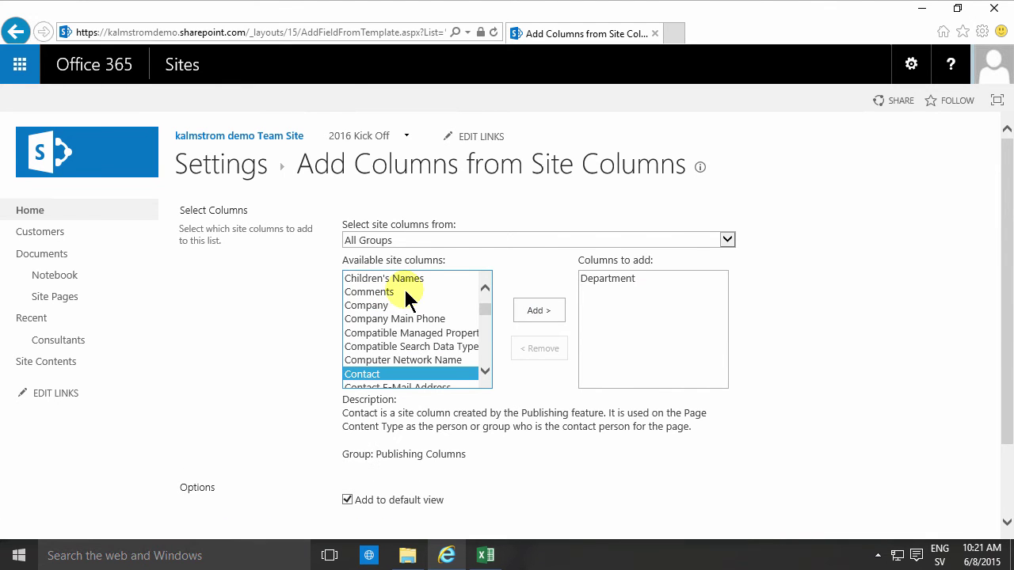
click(484, 371)
click(484, 370)
click(407, 360)
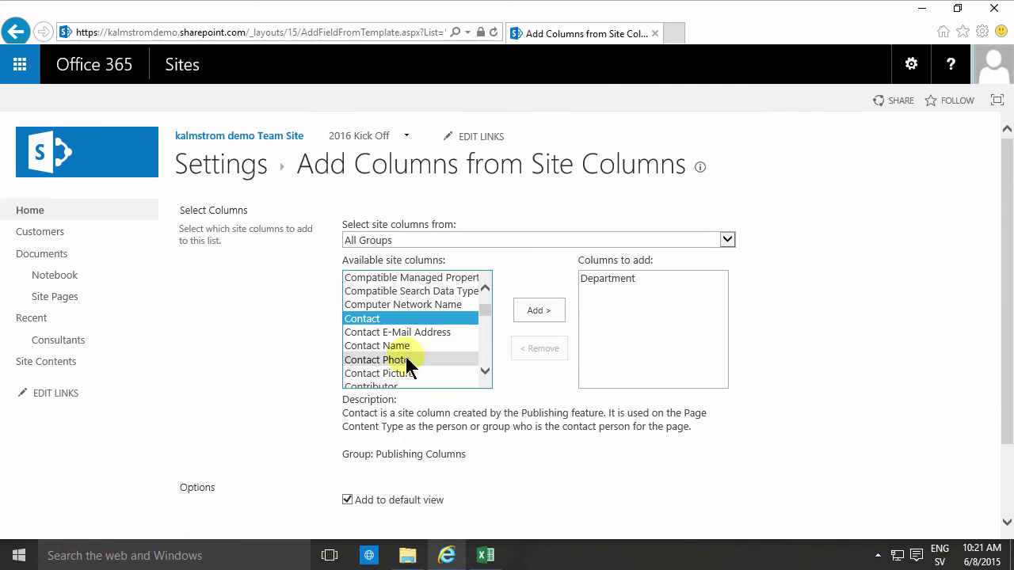
click(538, 311)
scroll(663, 462, down, 2)
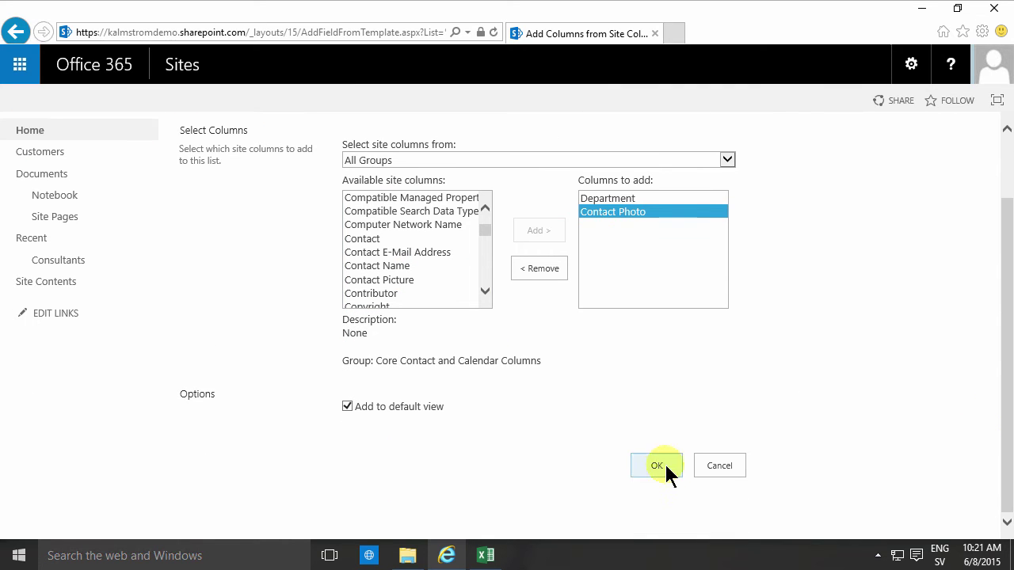
click(664, 466)
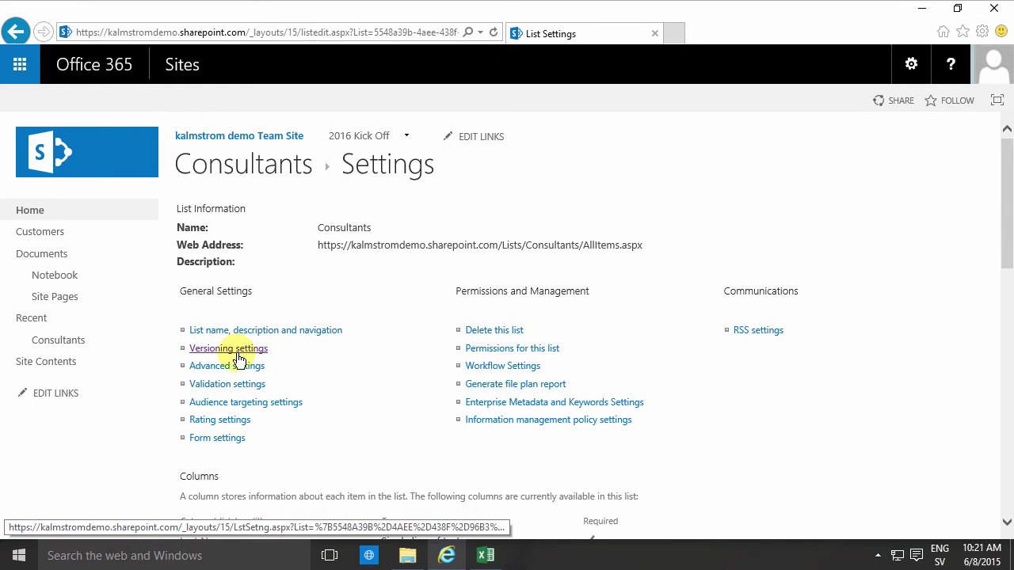
Set the Consultants list to create a version each time an item is edited.
click(238, 349)
scroll(297, 362, down, 3)
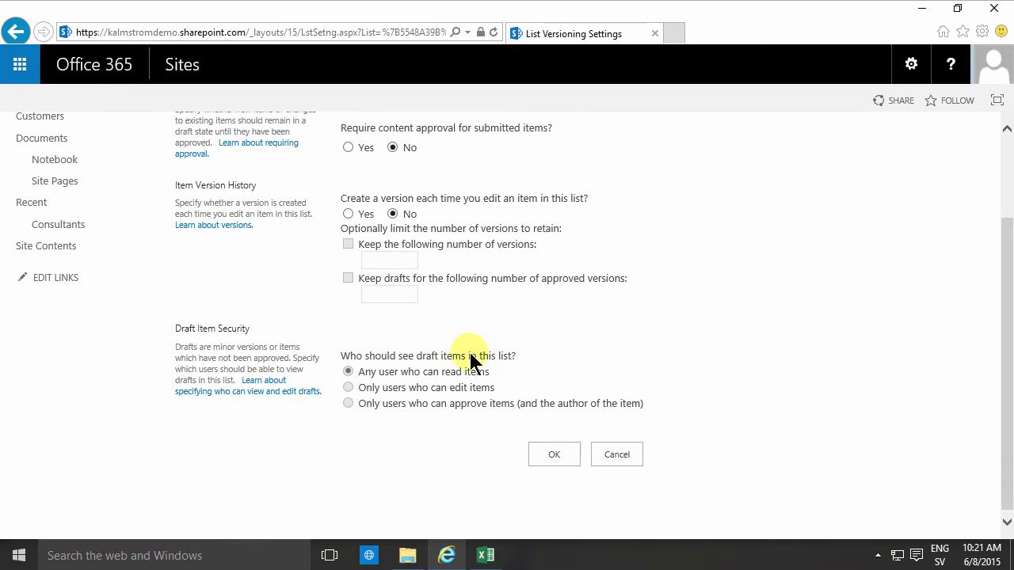
click(348, 211)
click(562, 457)
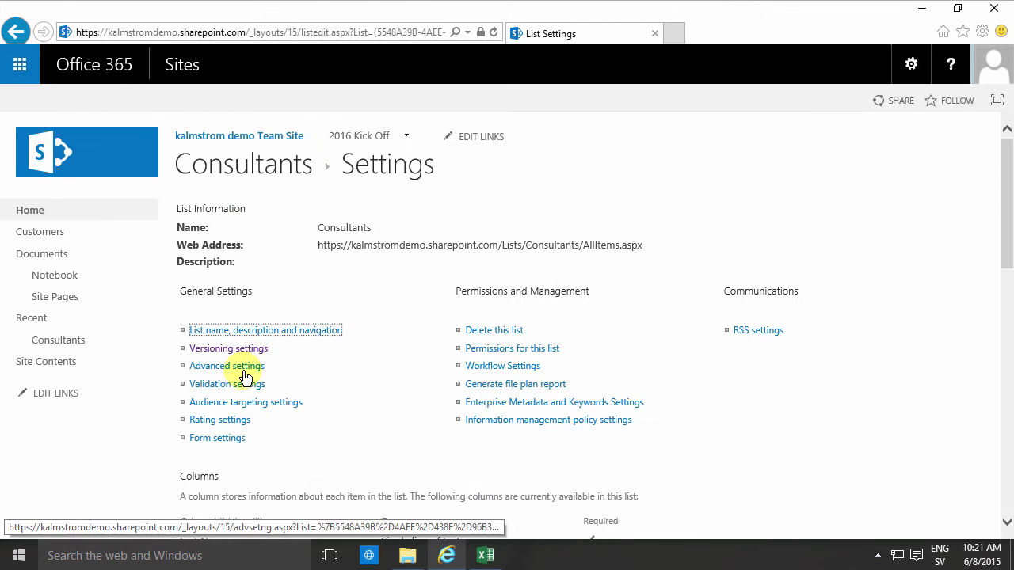
In the Consultants list's advanced settings, disable attachments and make forms launch in a dialog.
click(247, 366)
scroll(421, 333, down, 3)
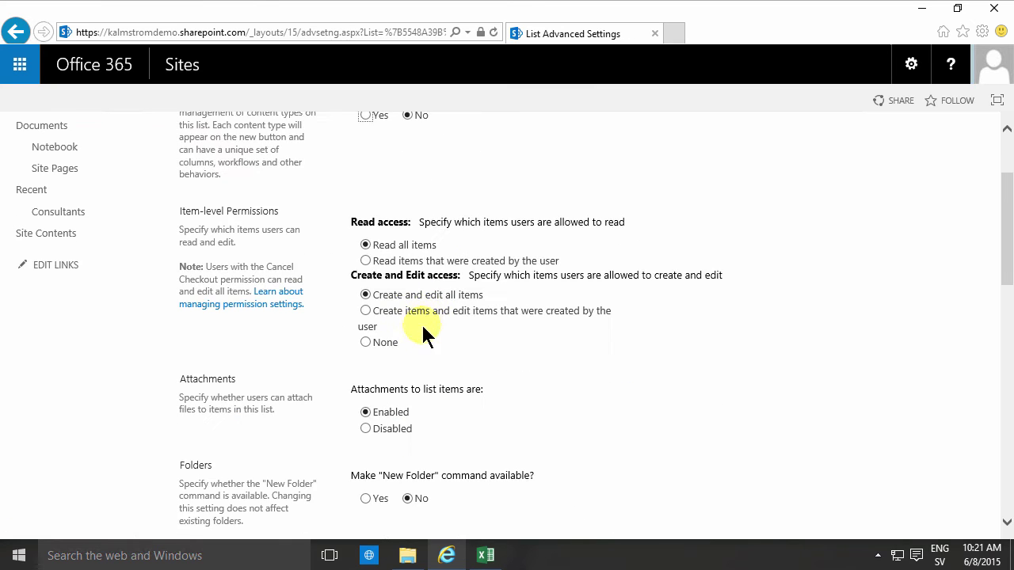
scroll(418, 340, down, 2)
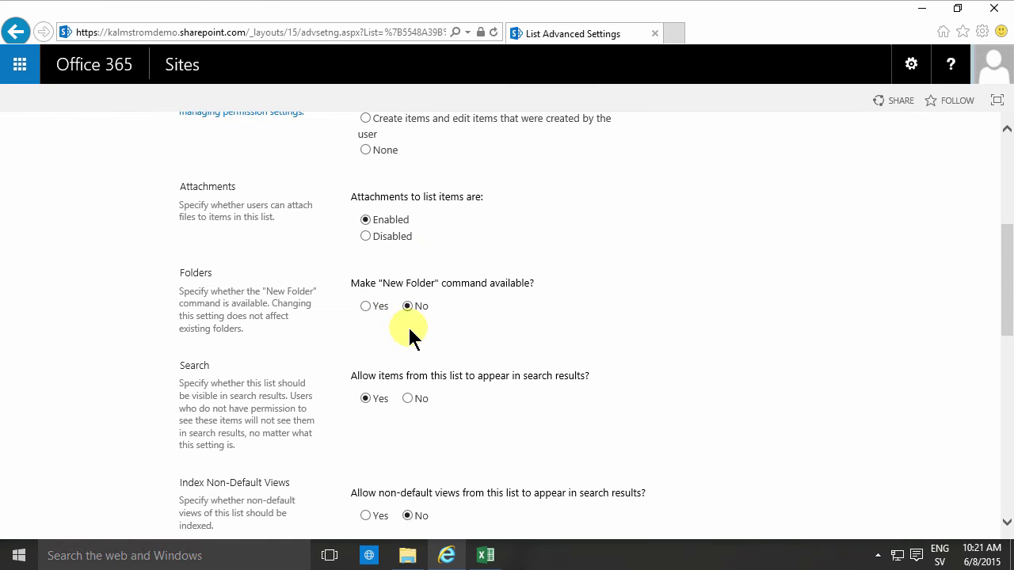
click(366, 238)
scroll(542, 342, down, 8)
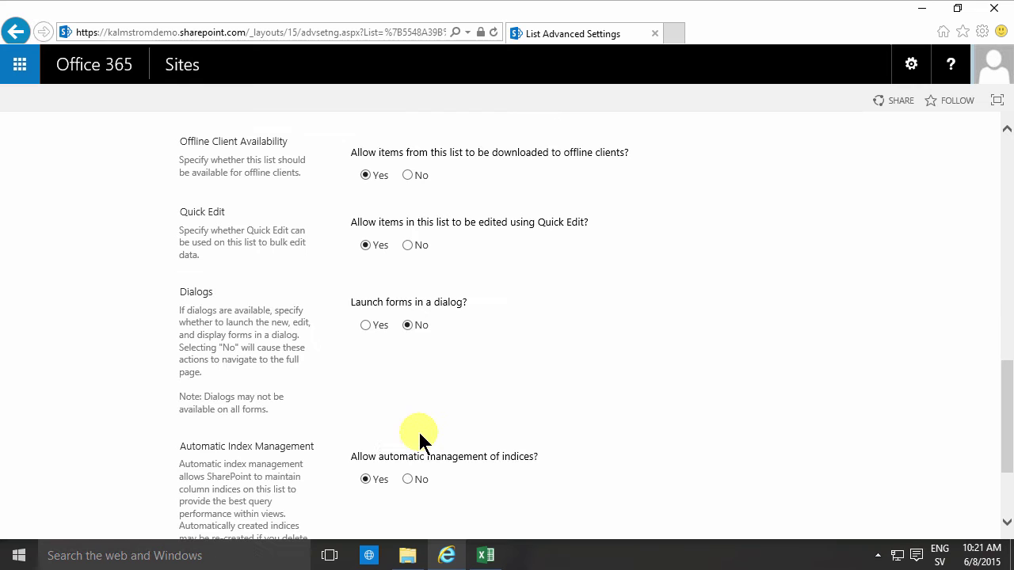
click(365, 325)
scroll(886, 510, down, 1)
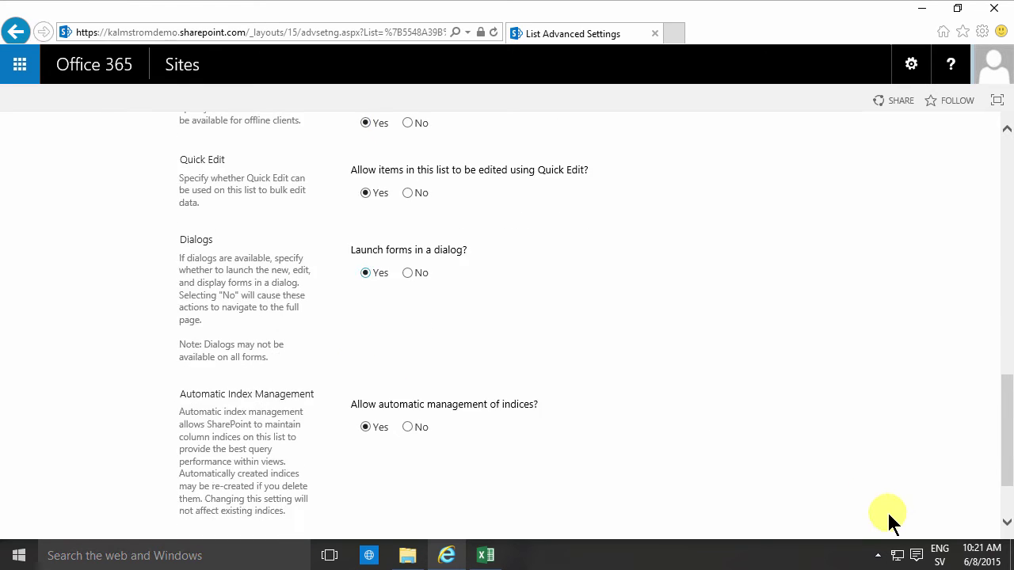
scroll(887, 510, down, 2)
click(552, 469)
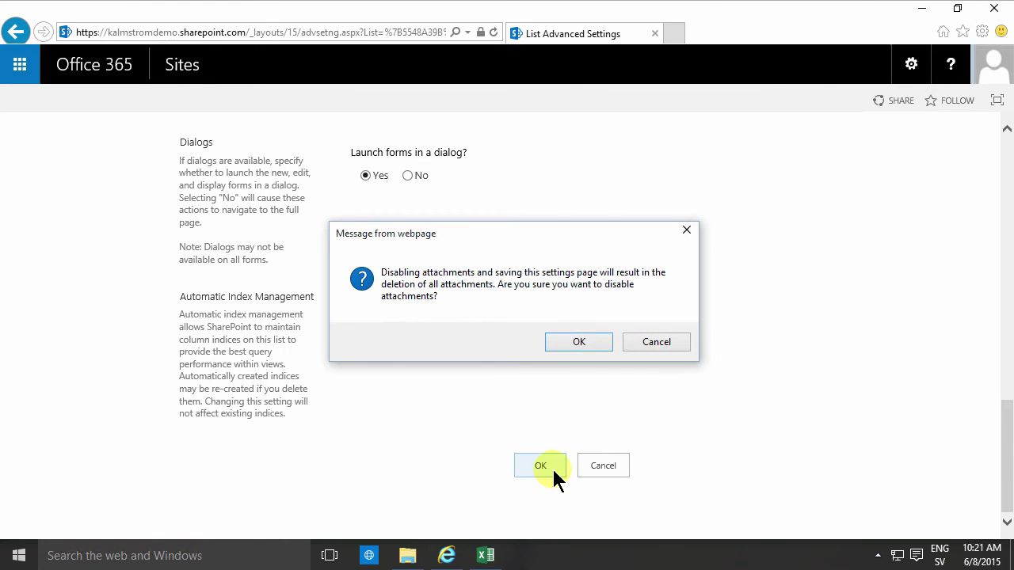
click(589, 341)
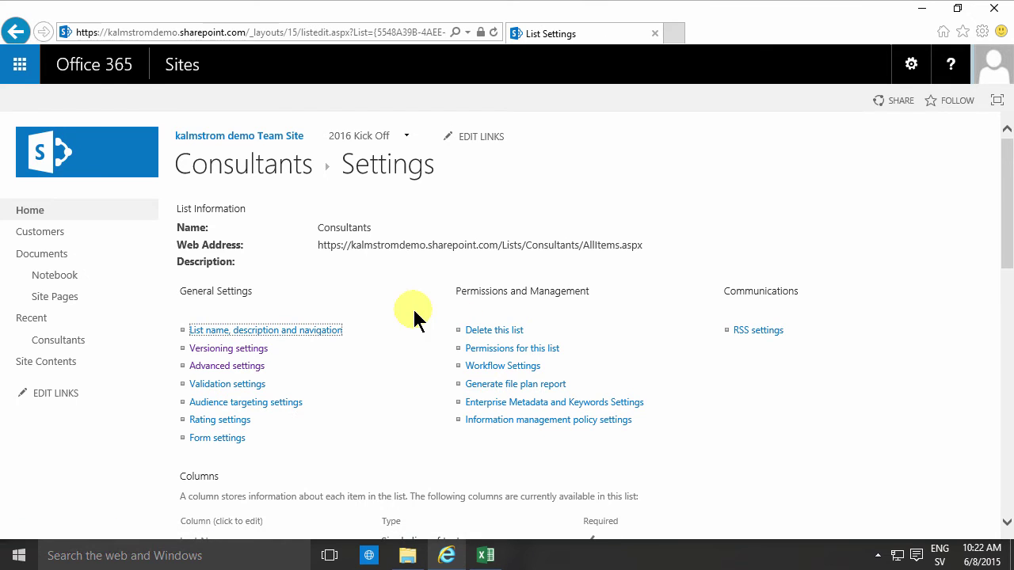
Show the Edit (link to edit item) column at position 1 in the Consultants list's All contacts view and save the view.
click(275, 167)
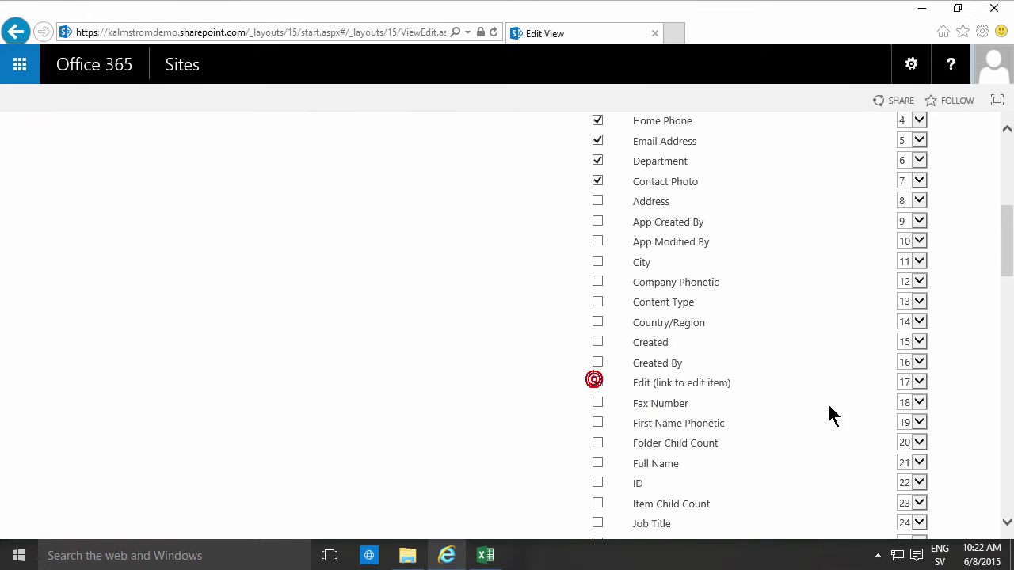
click(909, 384)
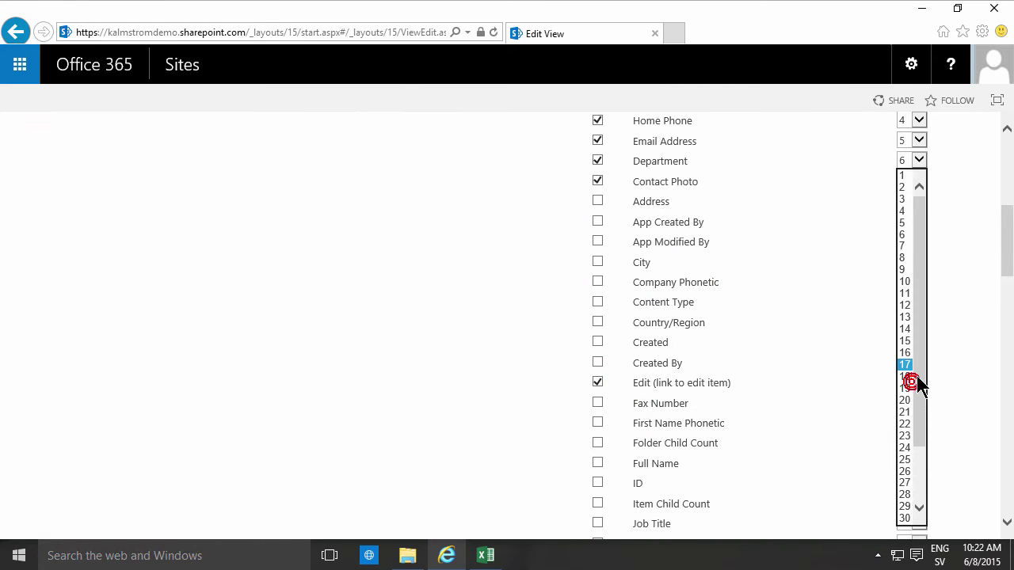
click(911, 175)
drag(1005, 226, 1005, 157)
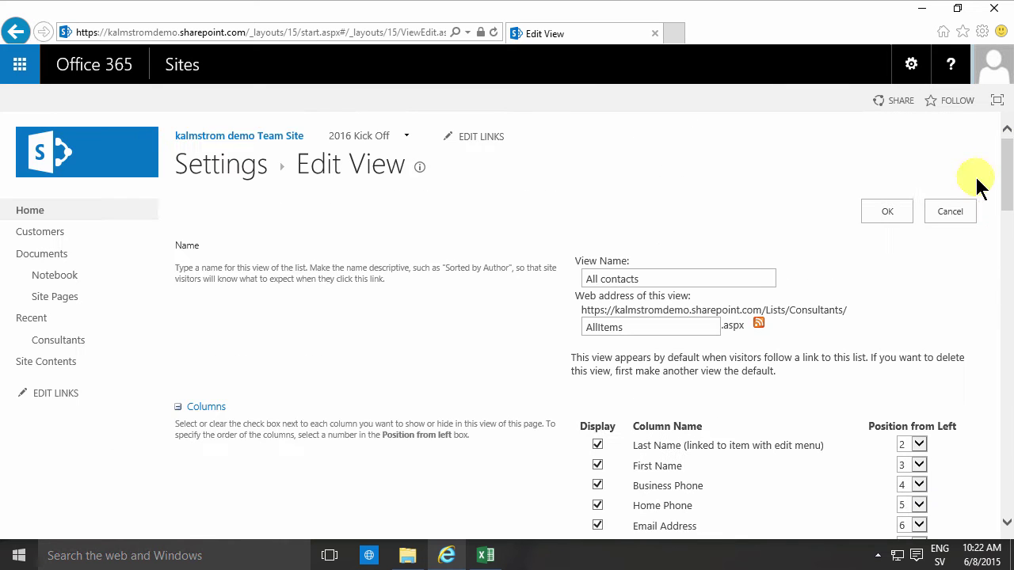
click(903, 209)
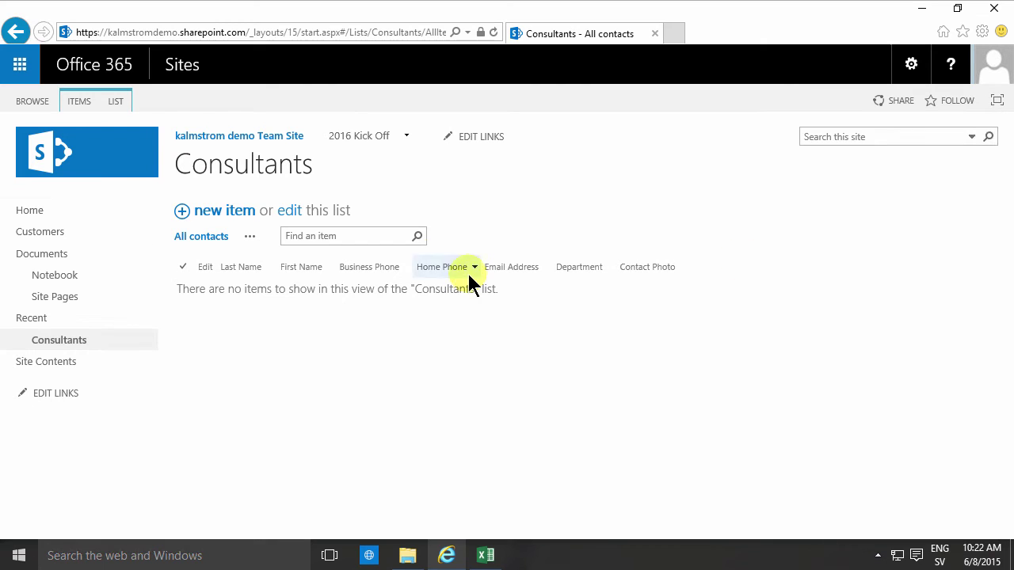
Open the Consultants list in Access as Consultants2.accdb, linked to the data on the SharePoint site, and maximize the database window.
click(116, 102)
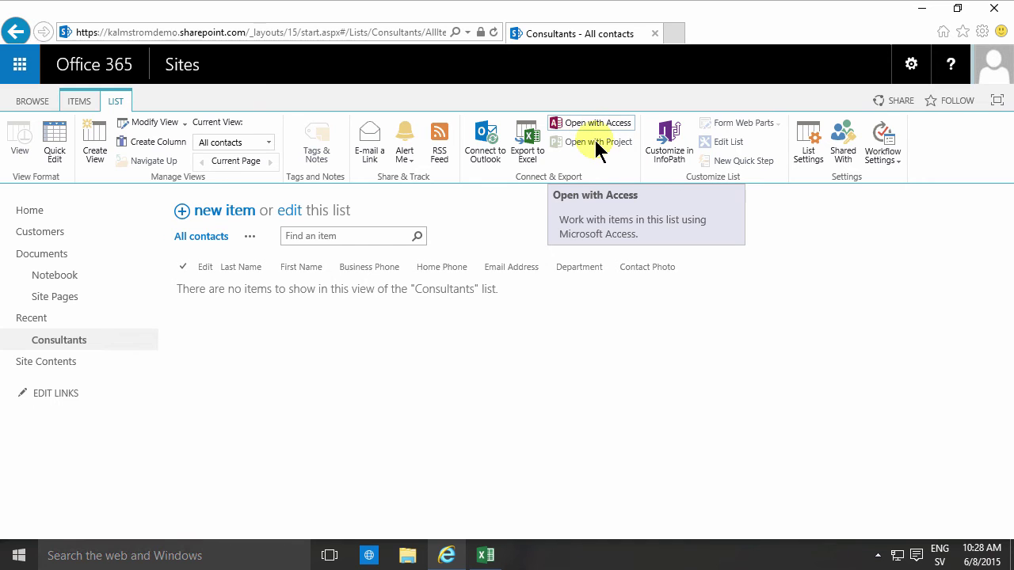
click(574, 123)
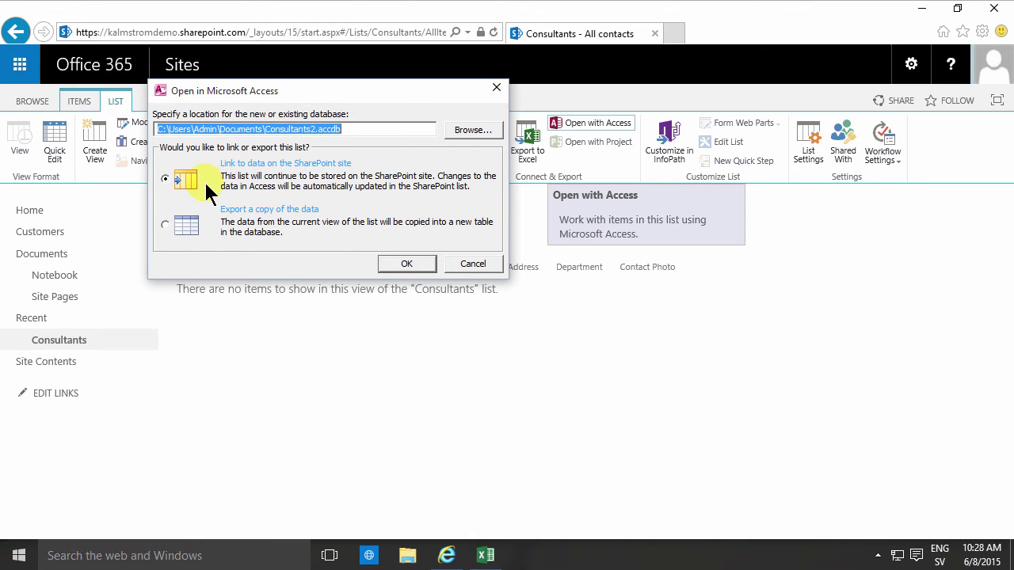
click(401, 268)
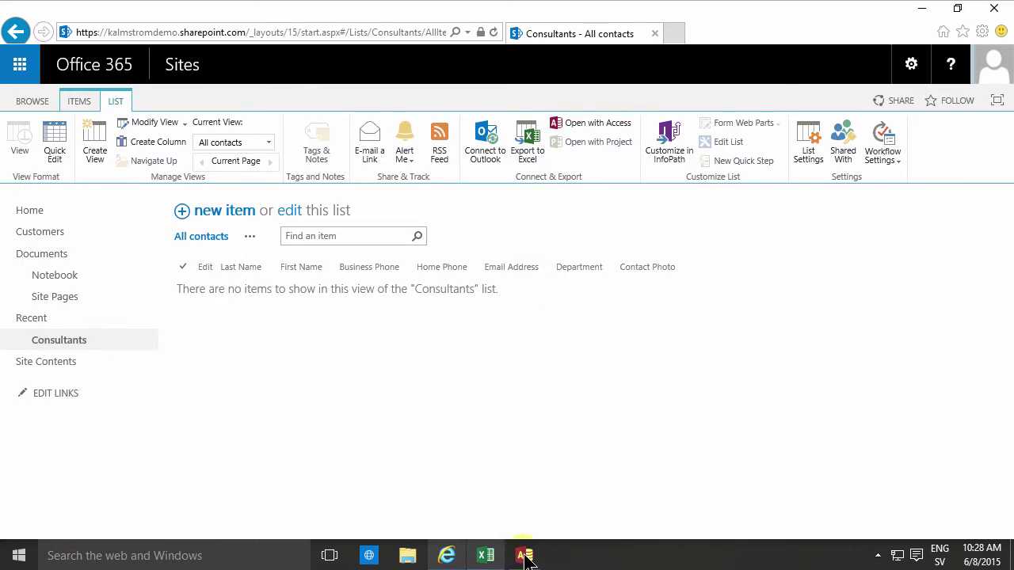
click(738, 34)
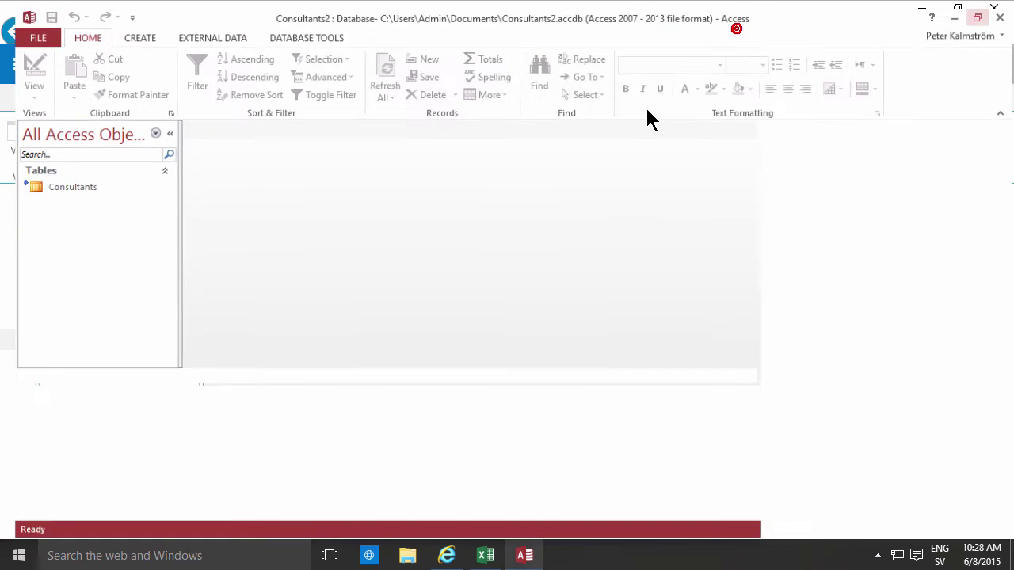
Inspect the linked Consultants table's properties without changing them, and slightly widen the object list.
right_click(64, 183)
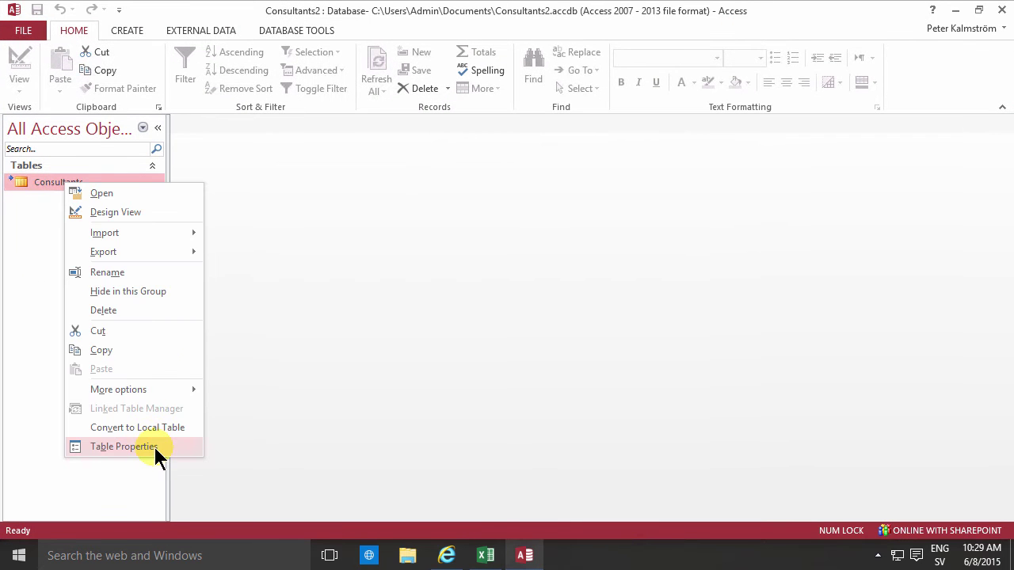
click(123, 446)
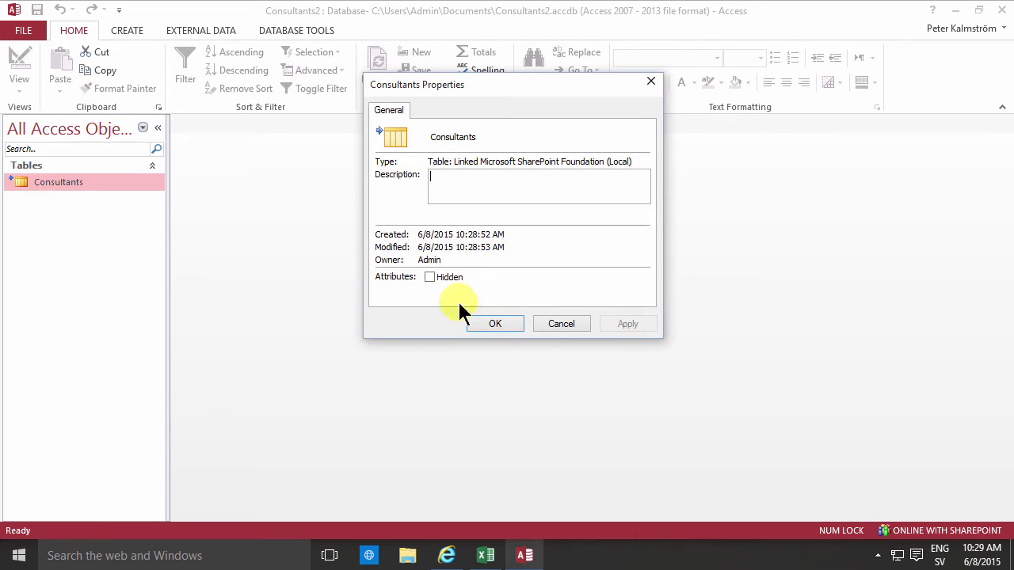
click(561, 324)
drag(167, 219, 181, 219)
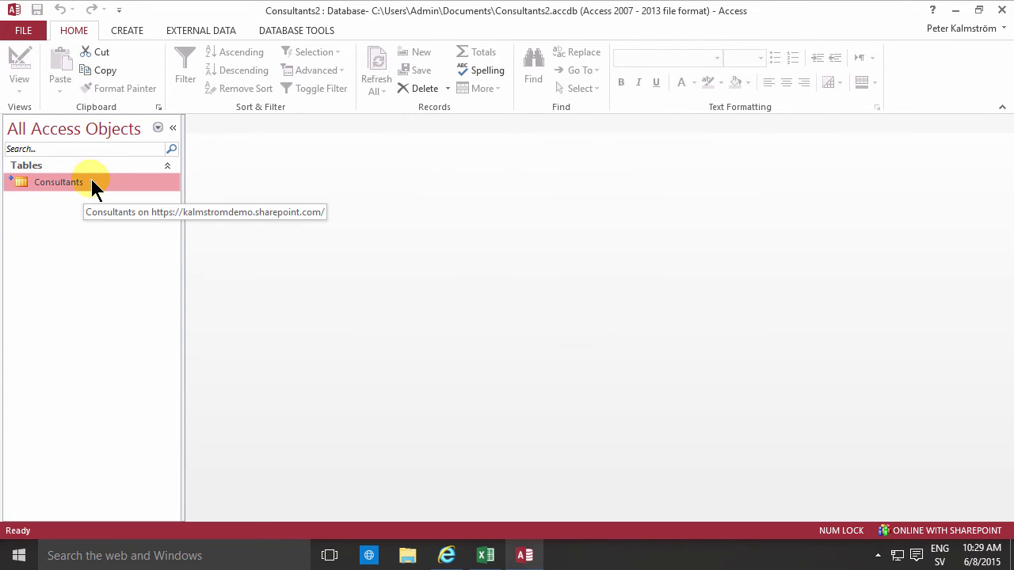
Add a test record with a last name and first name to the linked Consultants table and check it in the SharePoint list.
double_click(81, 182)
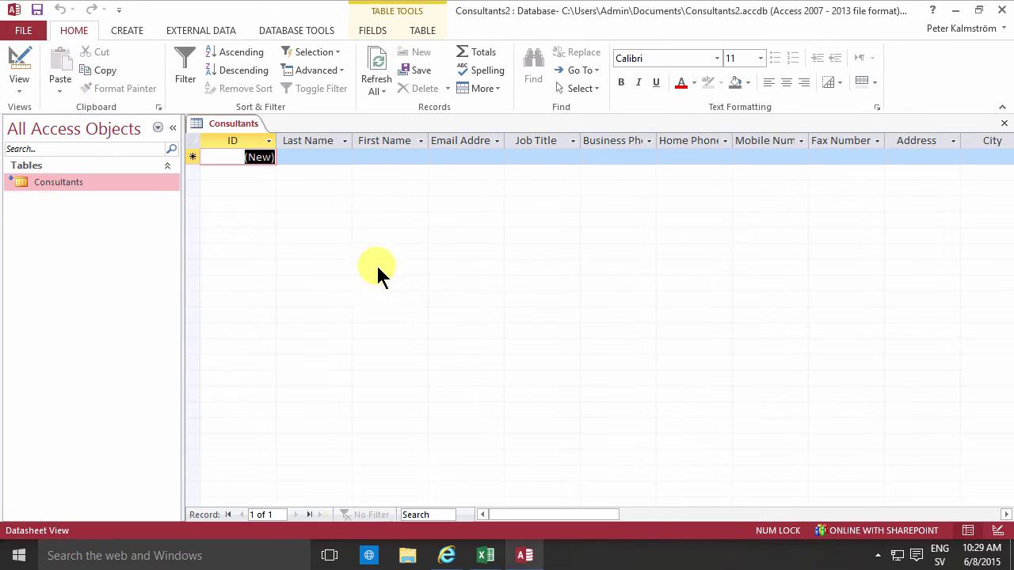
click(313, 158)
text(Kalle)
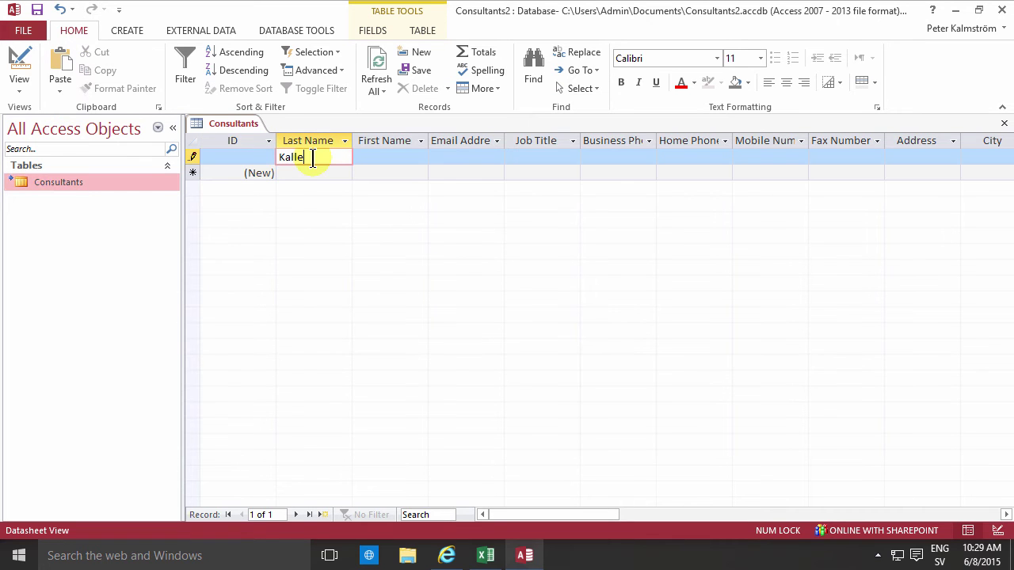
key(Tab)
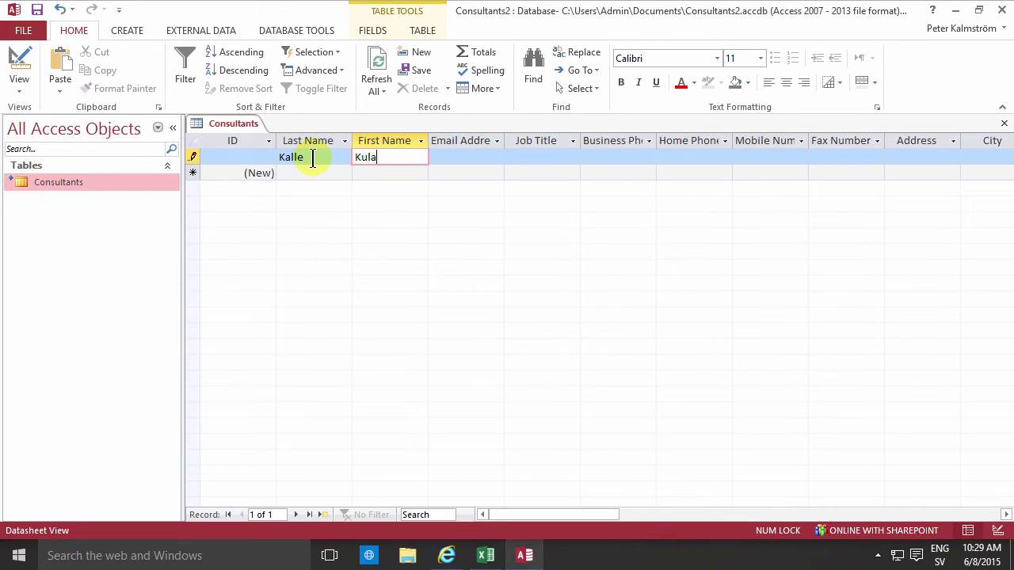
key(Tab)
key(Down)
click(453, 564)
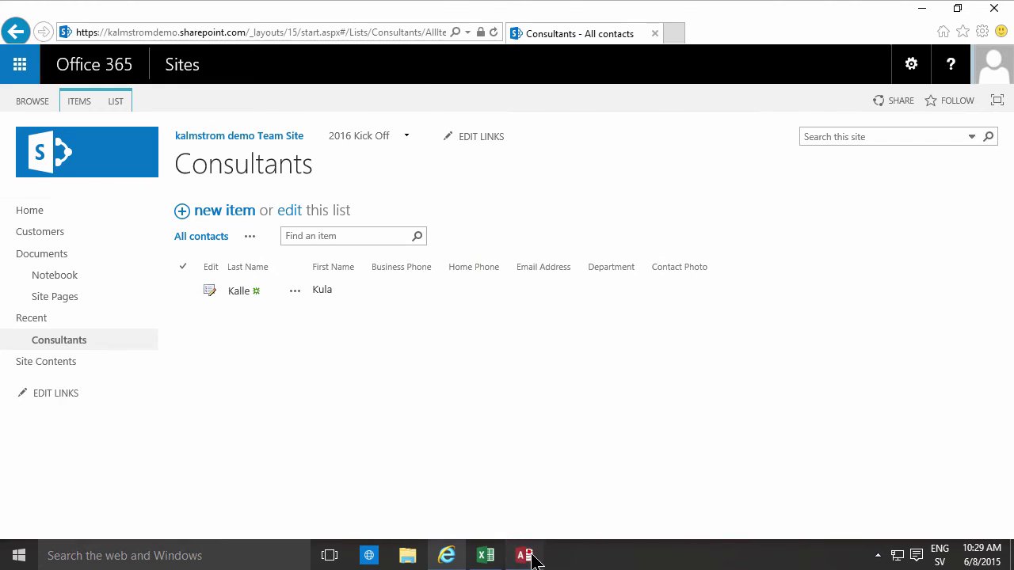
Delete the test record from the Consultants table in Access, check the SharePoint list, and close the table.
click(525, 555)
click(194, 155)
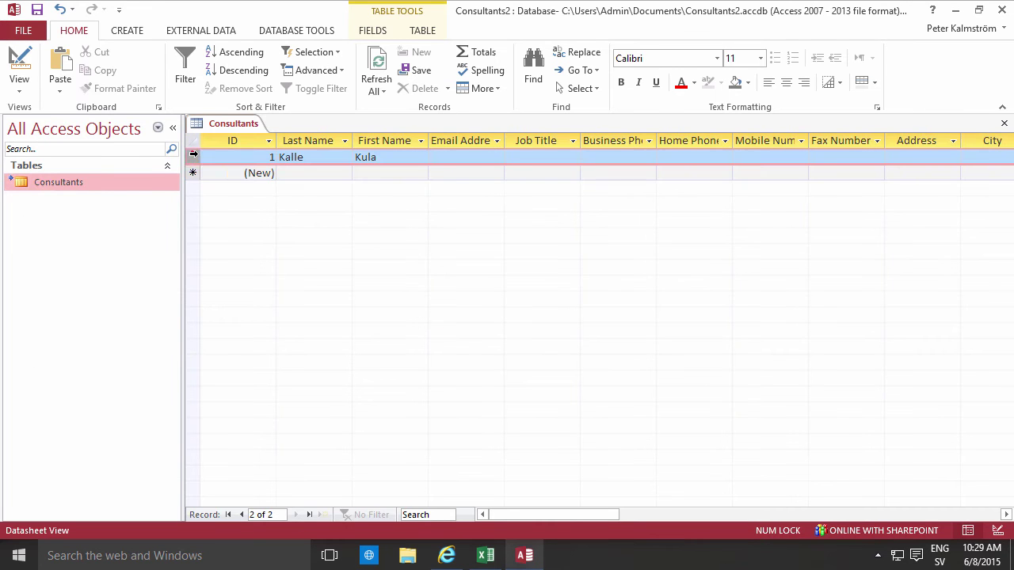
key(Delete)
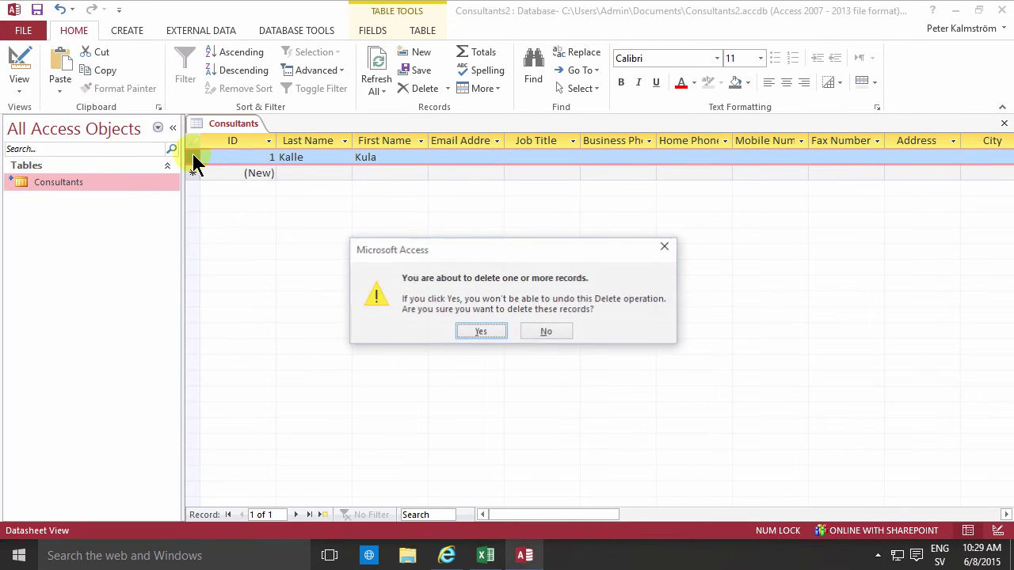
click(469, 334)
click(447, 555)
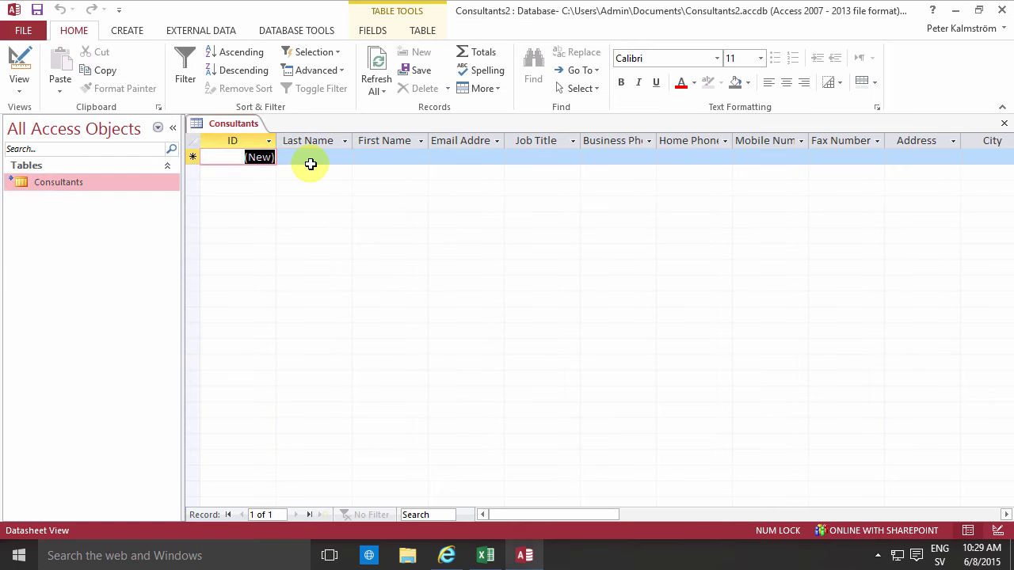
click(310, 164)
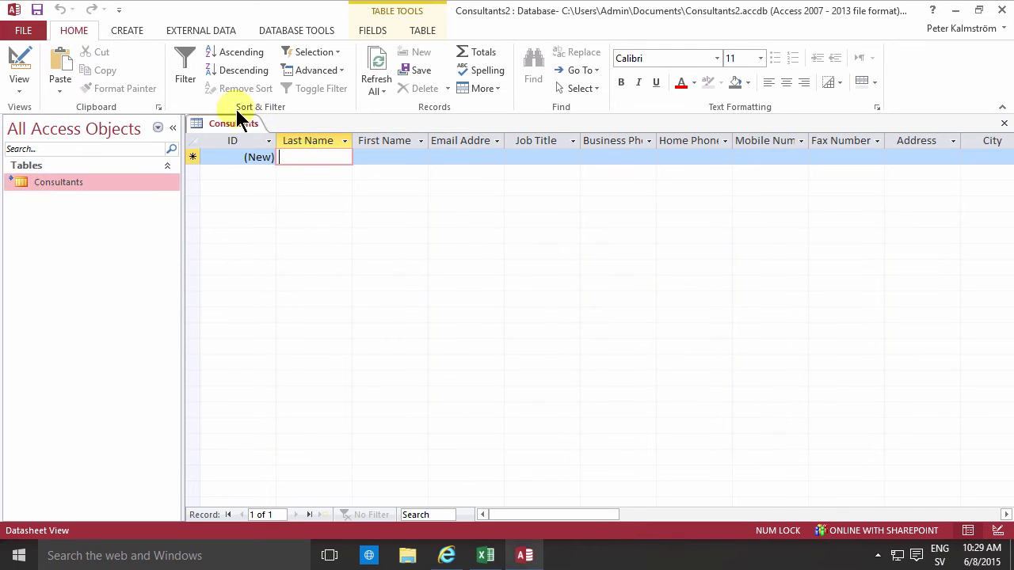
click(279, 149)
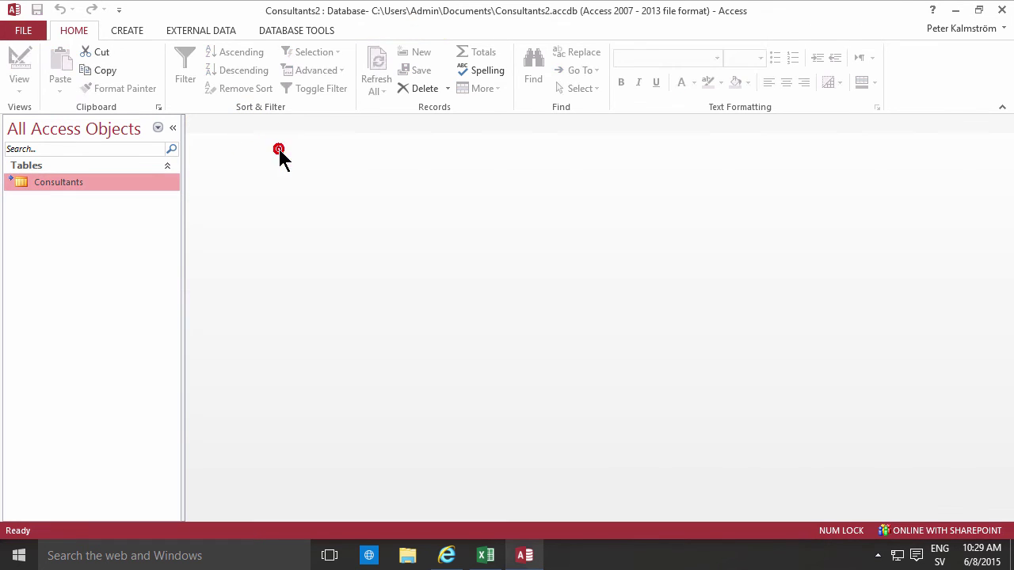
Create a new query in design view without adding any table to it.
click(128, 30)
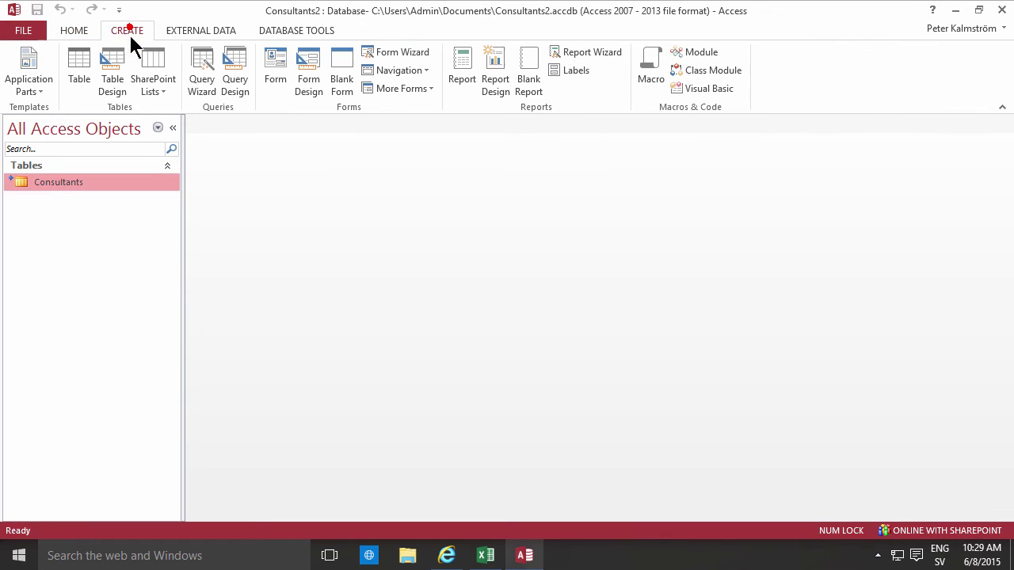
click(231, 68)
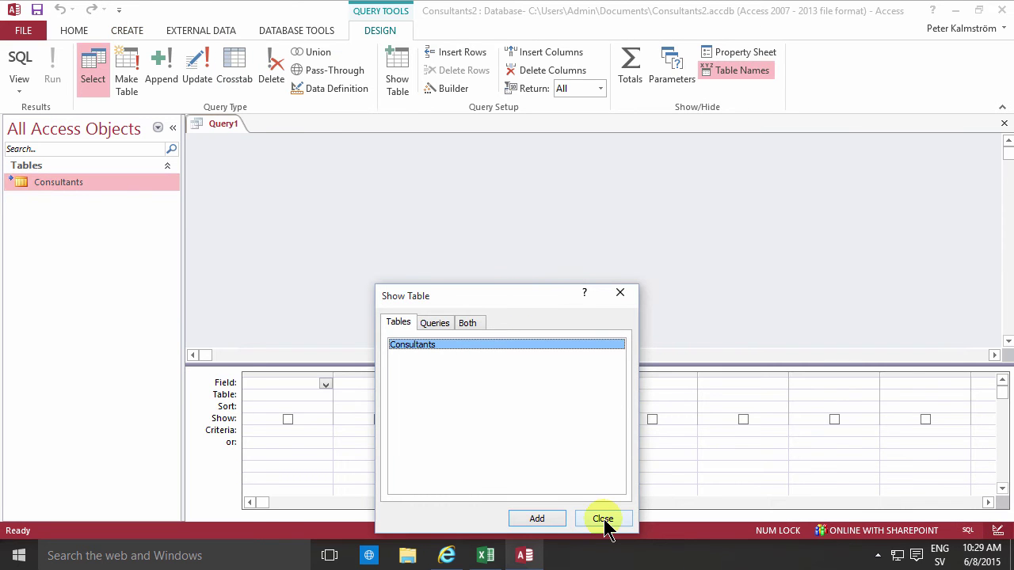
click(603, 519)
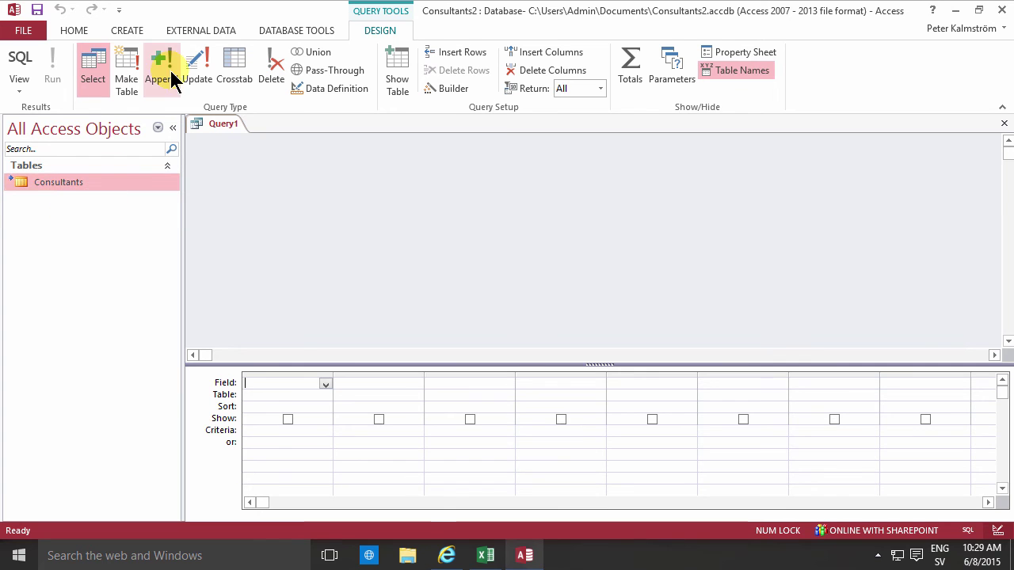
Choose ContosoStaff.xlsx from the People Pack folder as an external Excel source and link to it with a linked table.
click(194, 32)
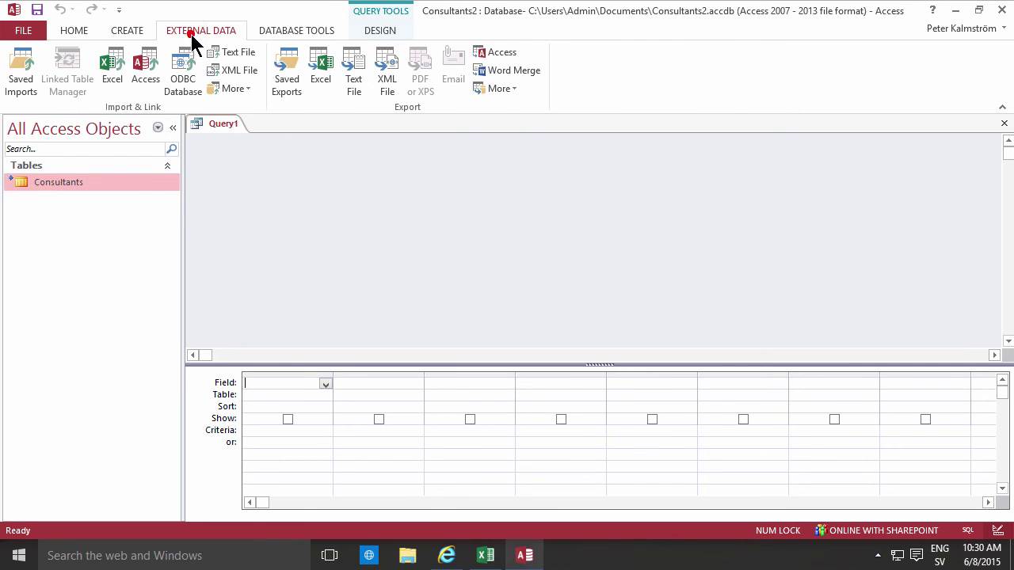
click(114, 70)
click(721, 174)
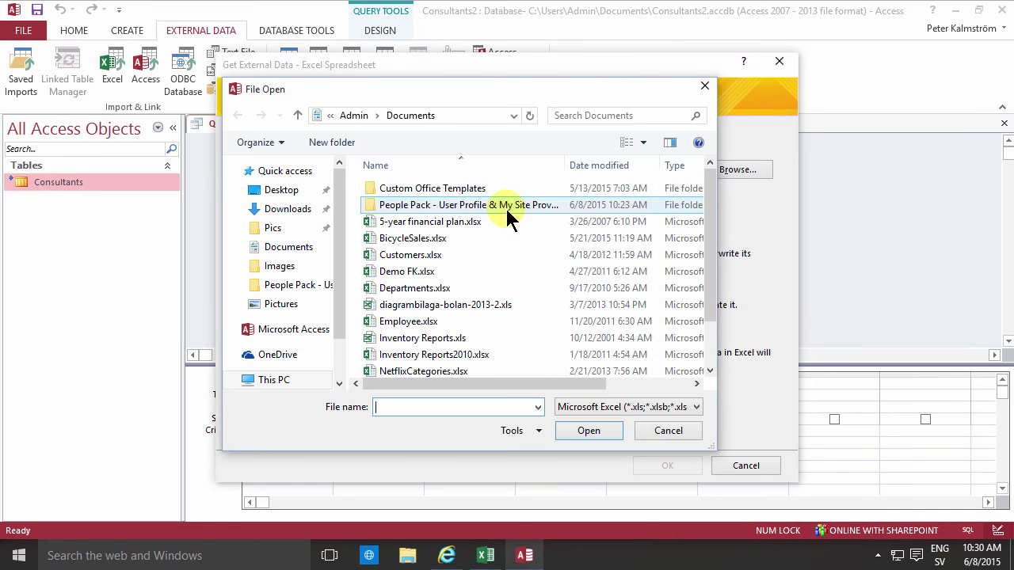
double_click(440, 207)
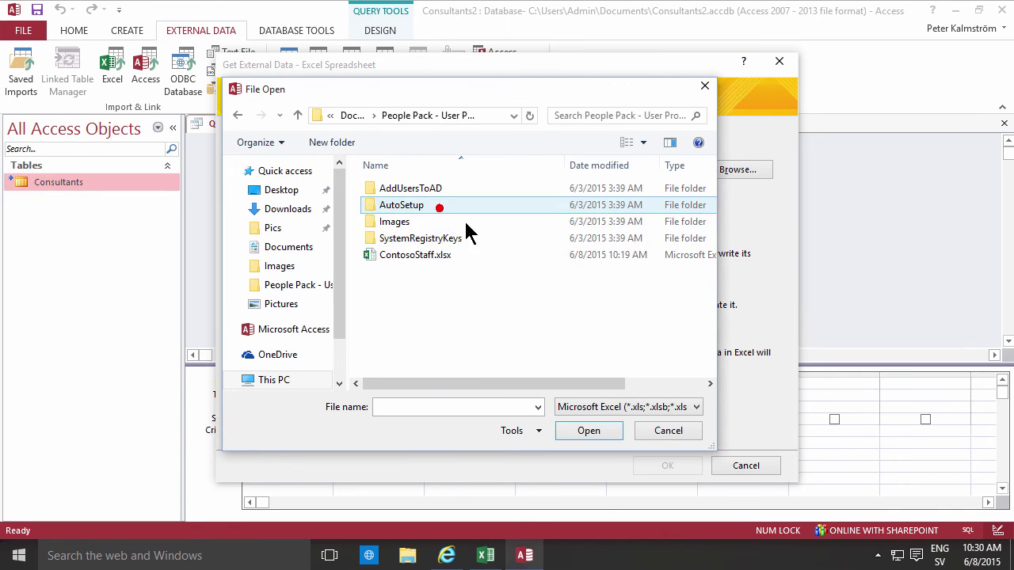
click(439, 254)
click(599, 437)
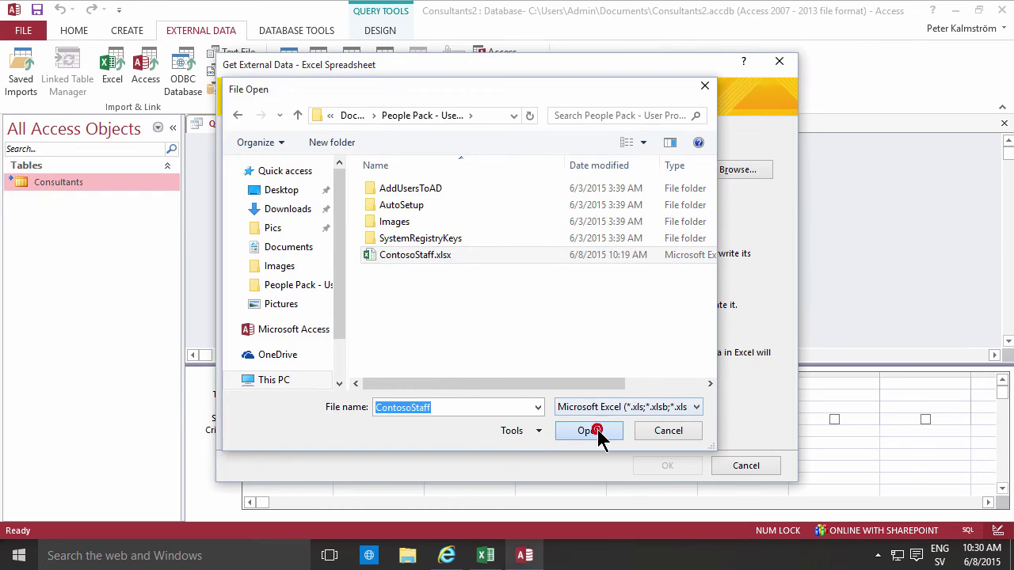
click(261, 339)
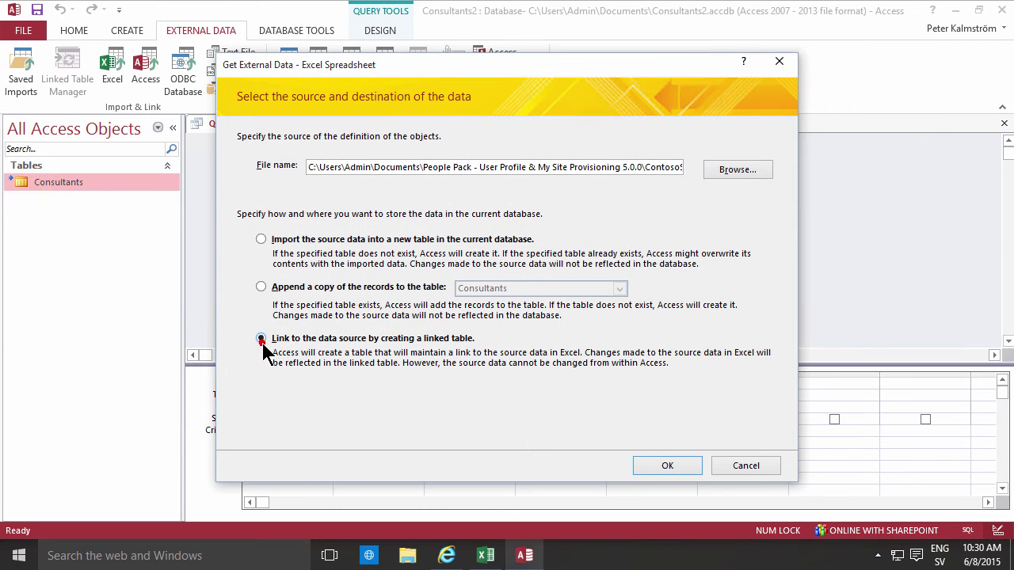
click(665, 464)
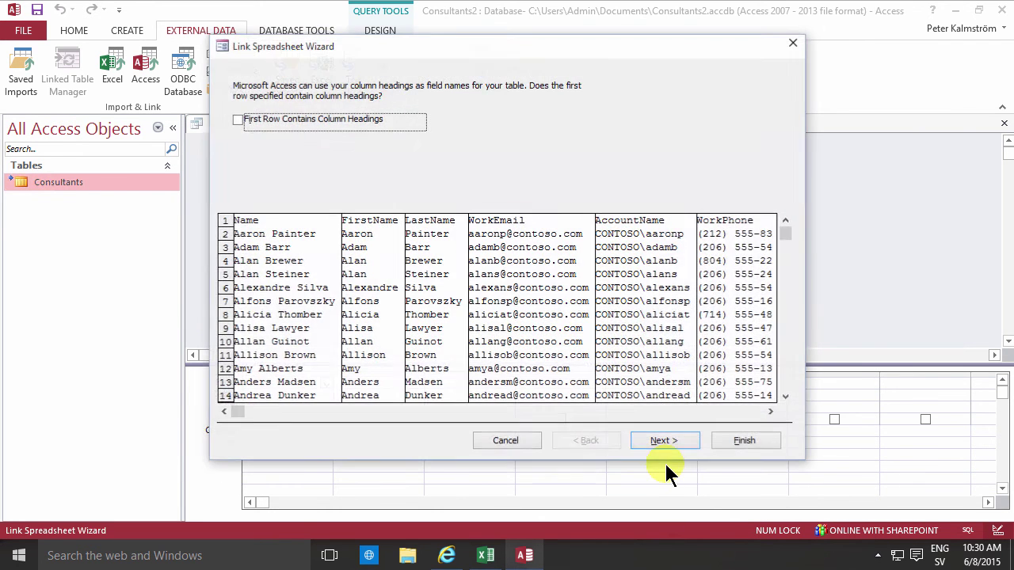
Use the spreadsheet's first row as column headings and name the linked table Consultants from Excel.
click(237, 120)
click(664, 441)
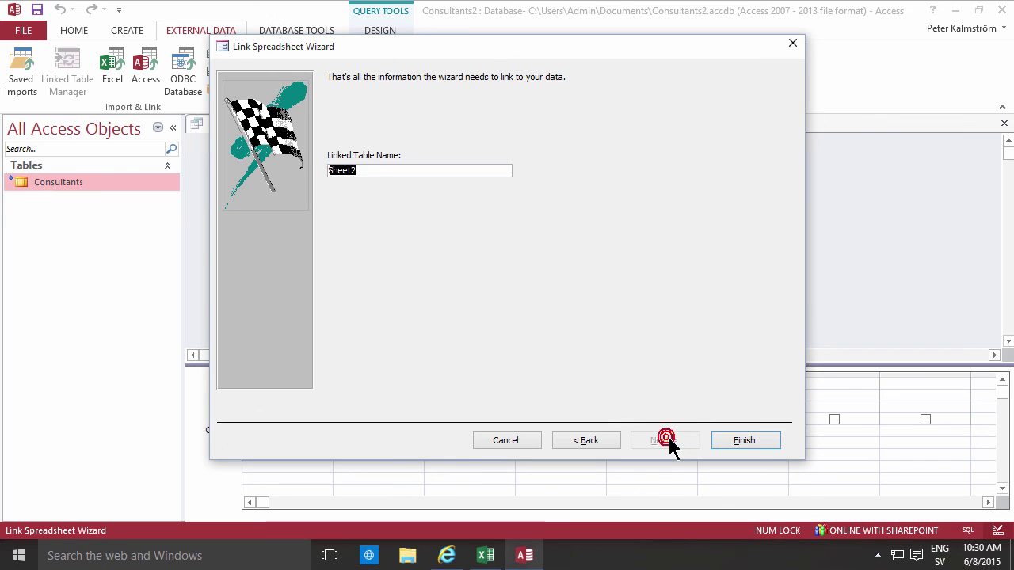
text(Consultants)
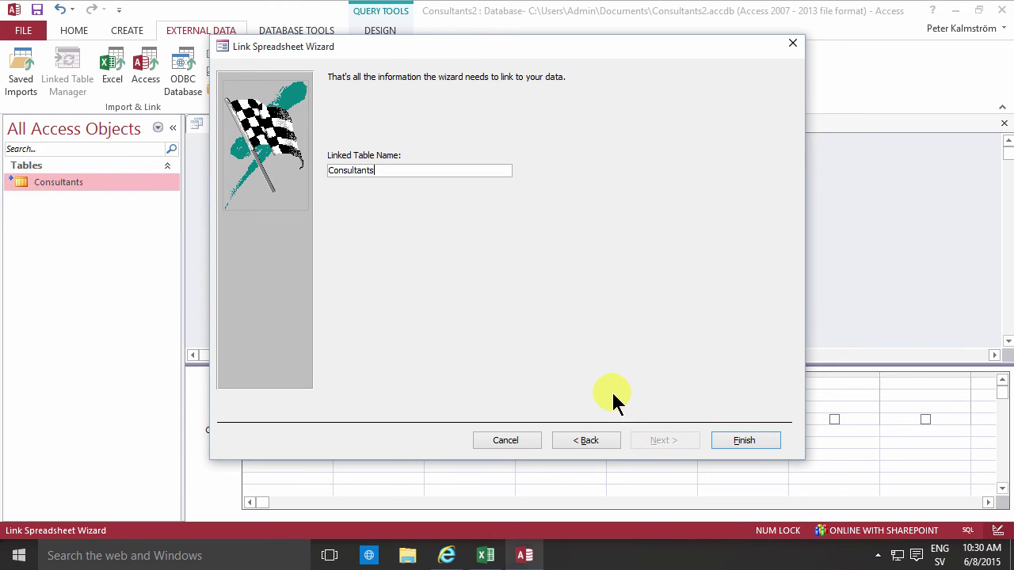
click(413, 169)
text(fr)
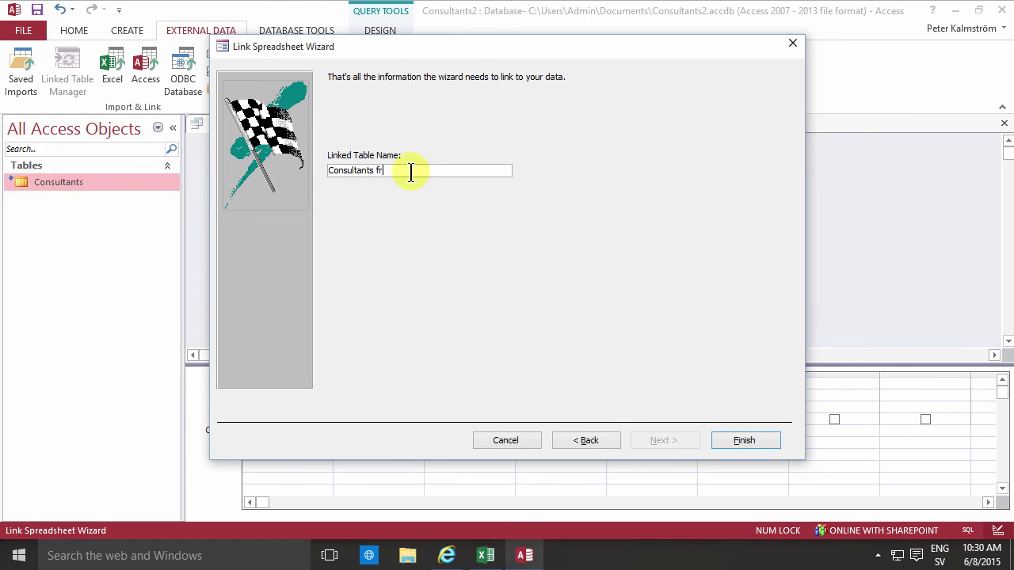
text(om Excel)
key(Return)
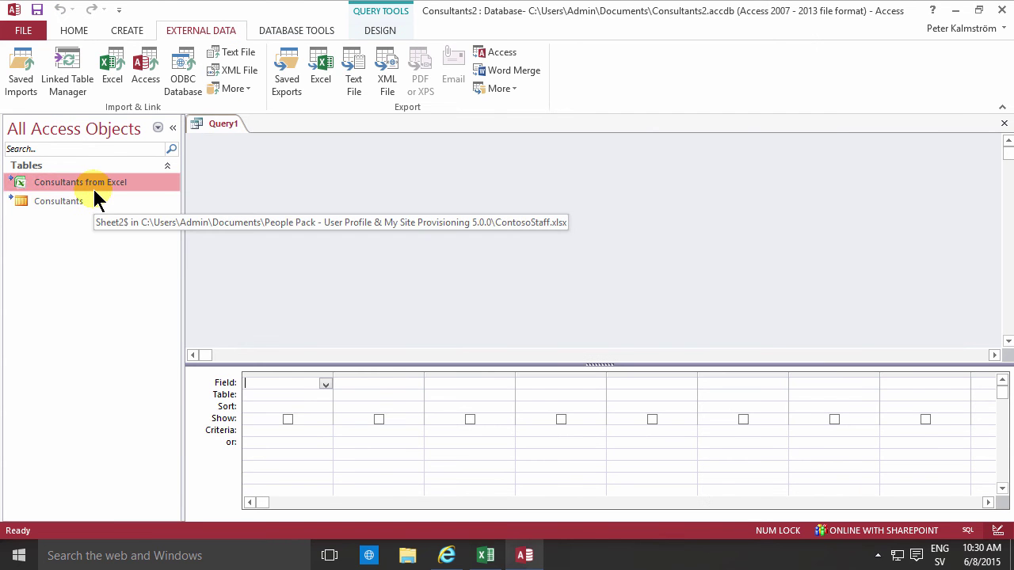
Add the Consultants from Excel table to the query design and enlarge its field list.
drag(77, 184, 267, 164)
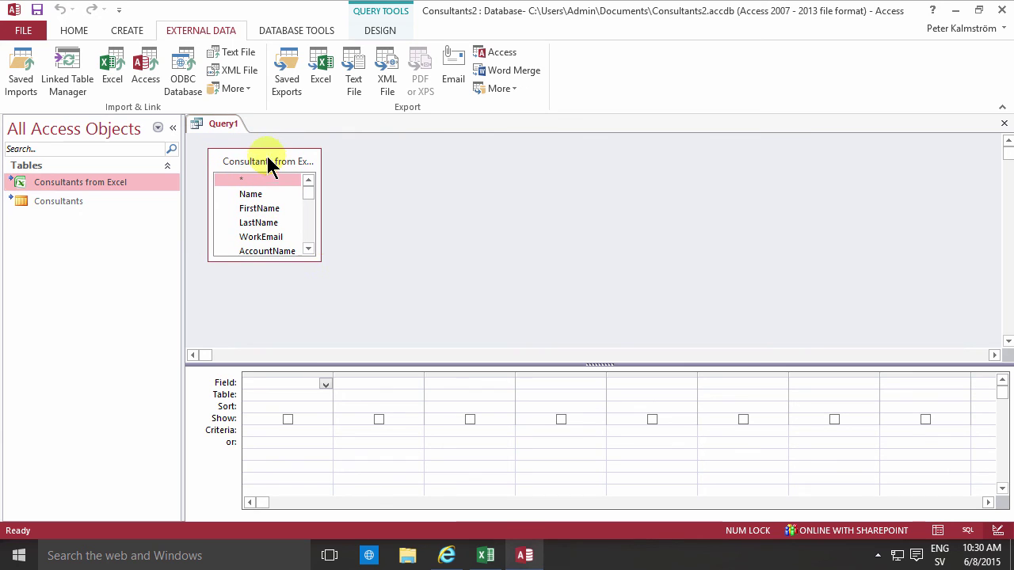
drag(317, 253, 559, 332)
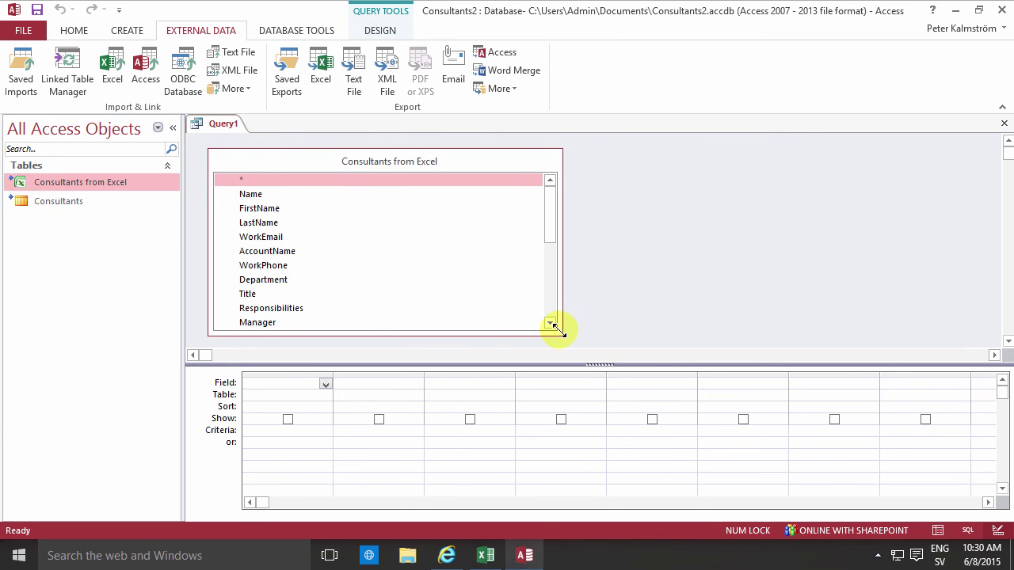
Turn the query into an append query that targets the Consultants table in the current database.
click(388, 30)
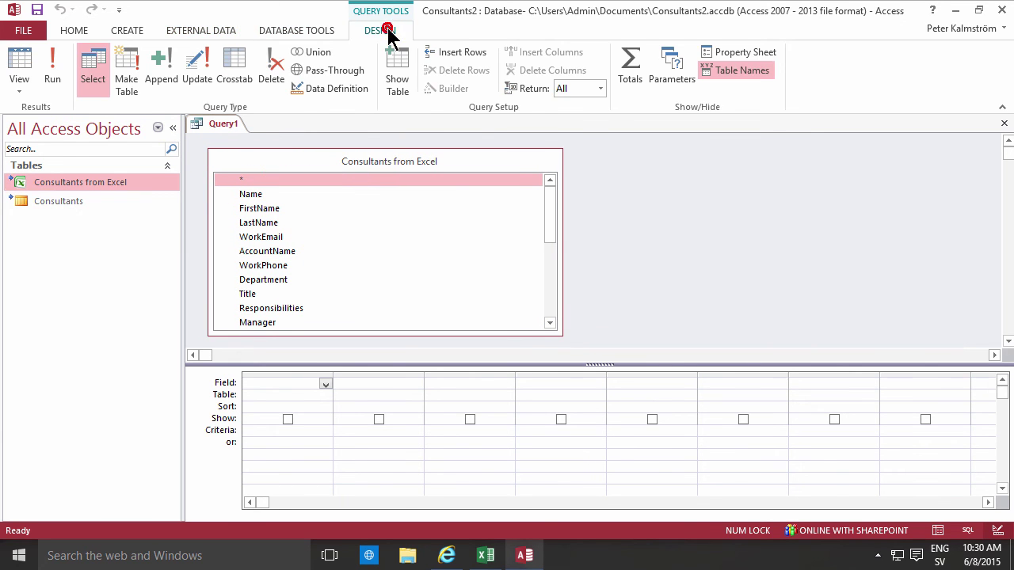
click(167, 79)
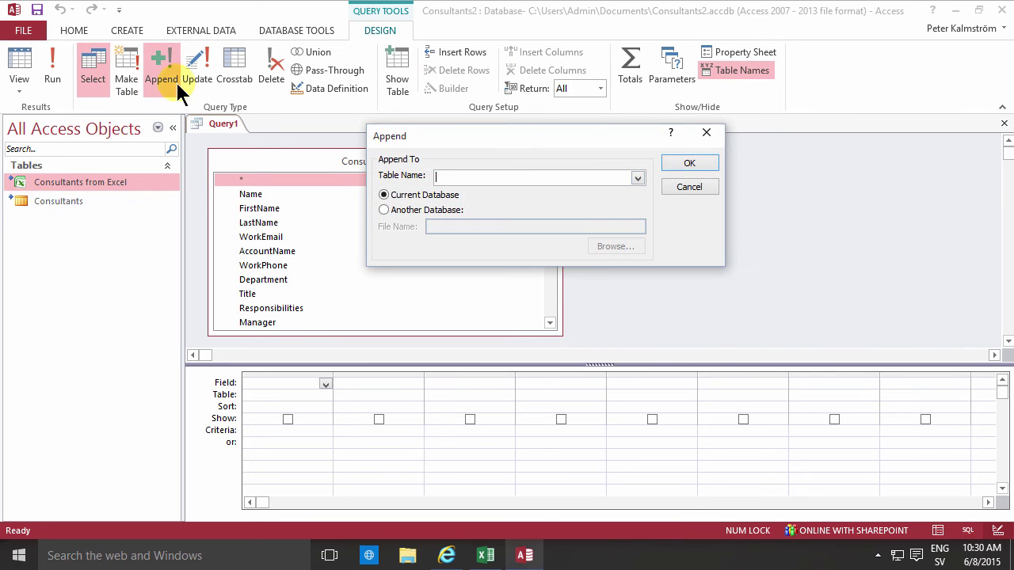
click(637, 178)
click(568, 191)
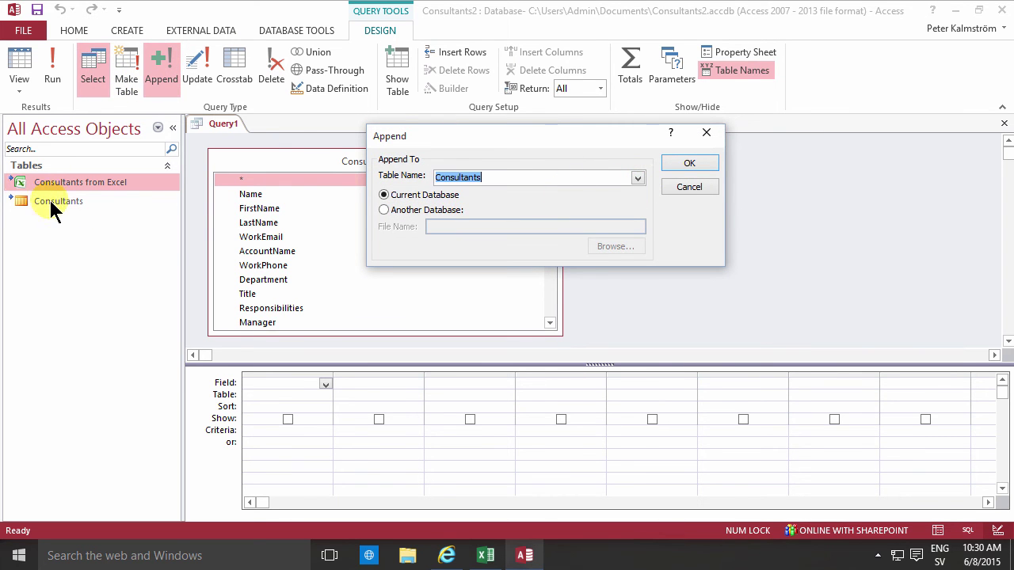
click(689, 163)
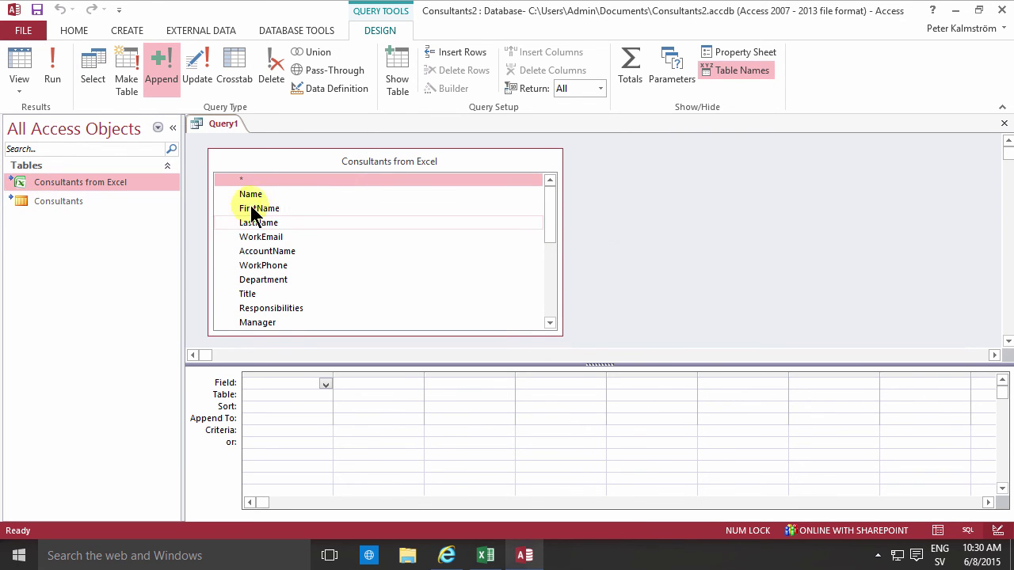
Add the Name, FirstName, LastName, WorkEmail, WorkPhone and Department fields to the query's design grid.
drag(259, 202, 301, 396)
double_click(271, 209)
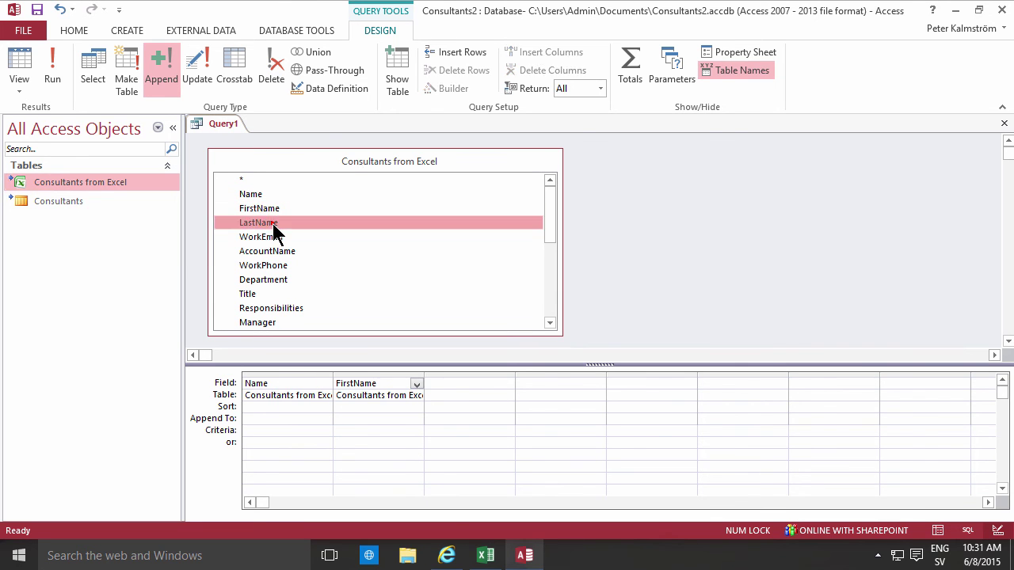
double_click(272, 223)
double_click(272, 238)
click(279, 267)
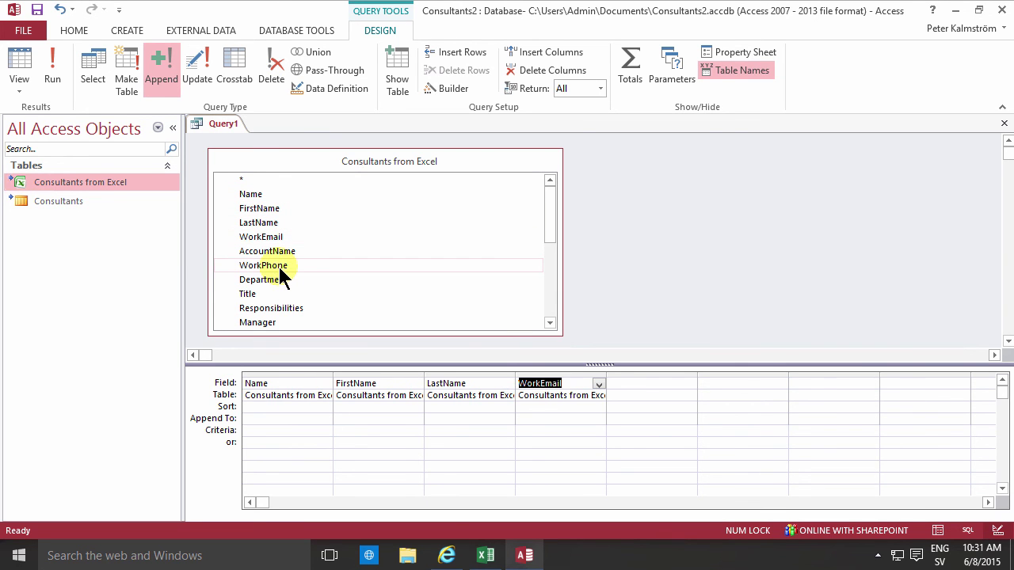
double_click(278, 268)
double_click(276, 278)
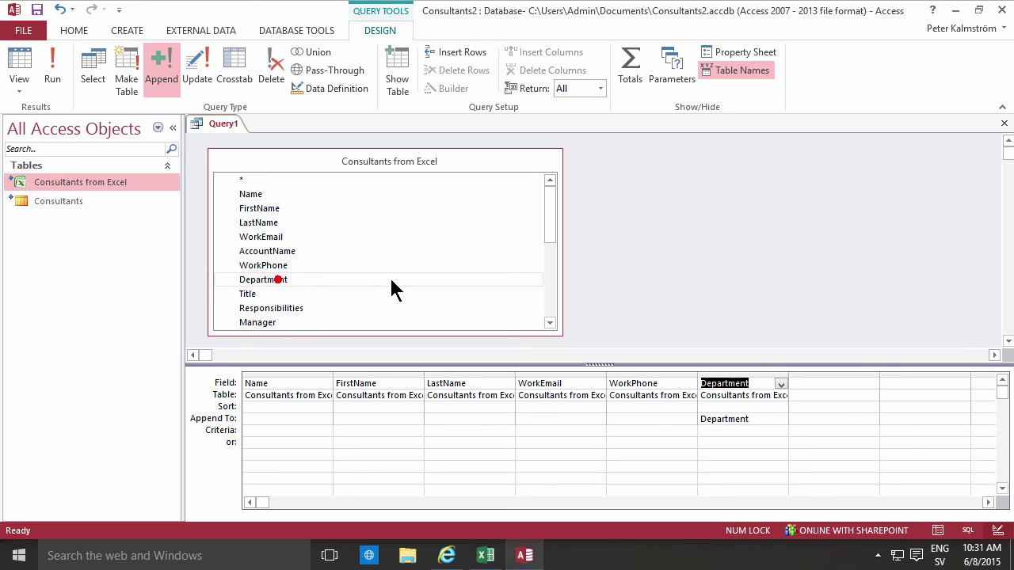
Add the AboutMe and Picture fields from Consultants from Excel to the query's design grid.
drag(543, 210, 546, 301)
double_click(279, 210)
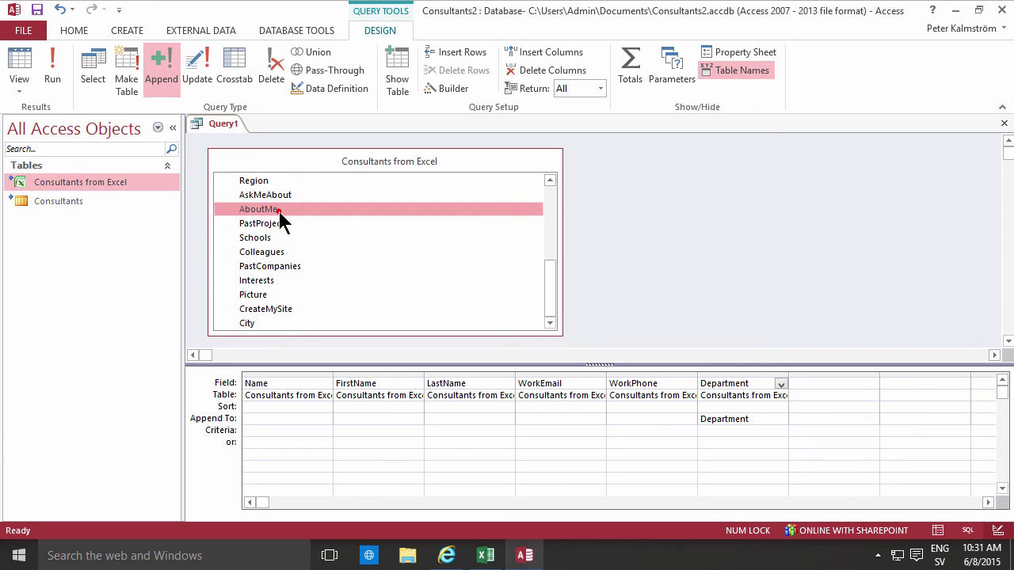
double_click(267, 295)
click(797, 441)
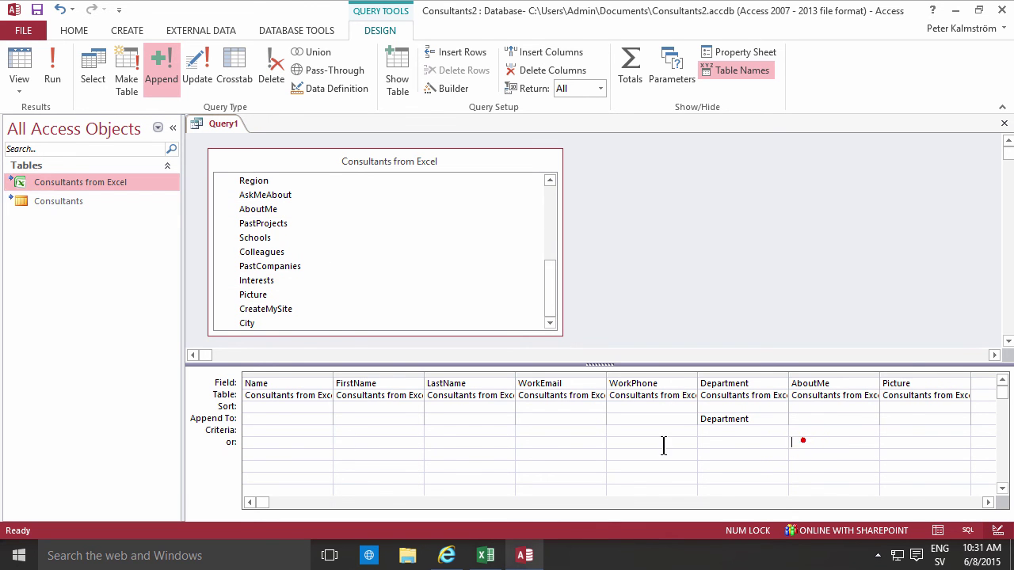
Append the Name field to Full Name, FirstName to First Name and LastName to Last Name.
click(261, 418)
click(326, 419)
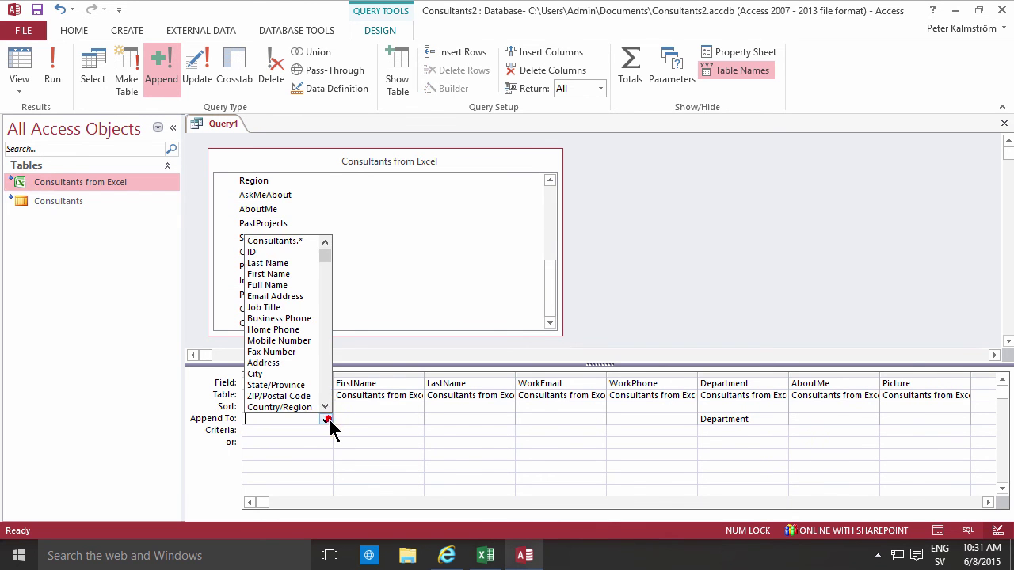
click(283, 286)
click(368, 420)
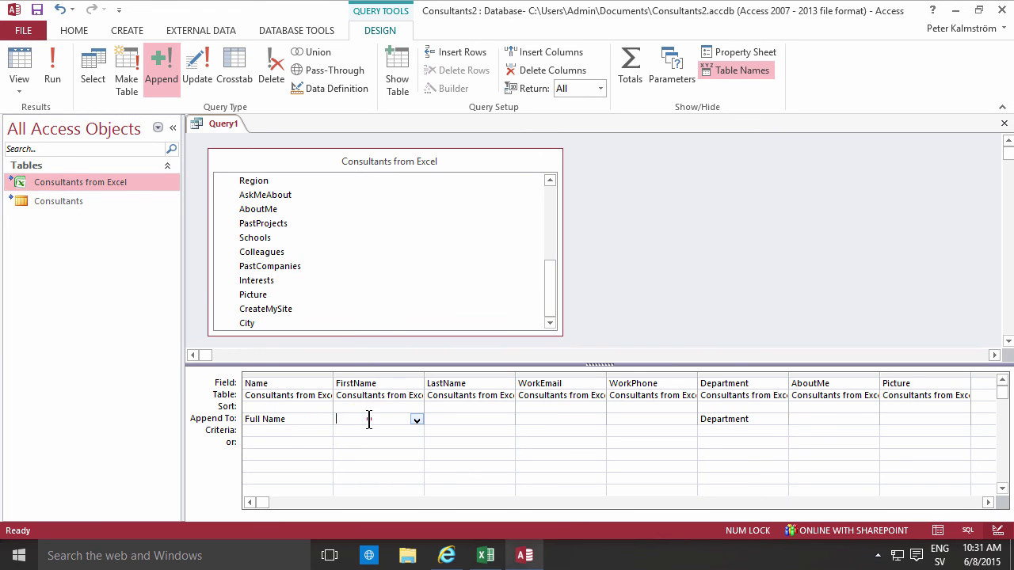
click(416, 420)
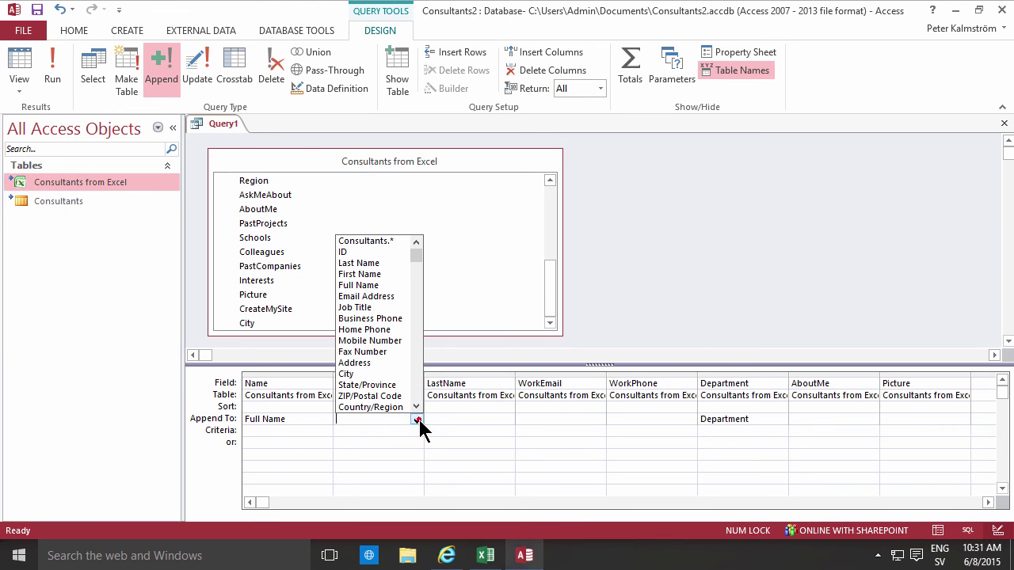
click(356, 273)
click(459, 419)
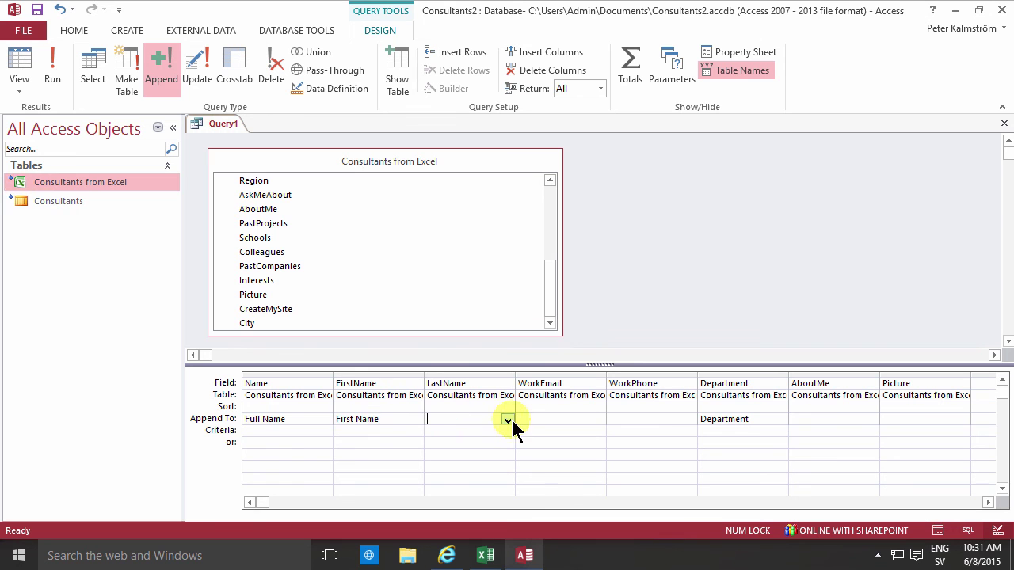
click(508, 420)
click(450, 263)
Append the WorkEmail field to Email Address and the WorkPhone field to Business Phone.
click(539, 419)
click(599, 421)
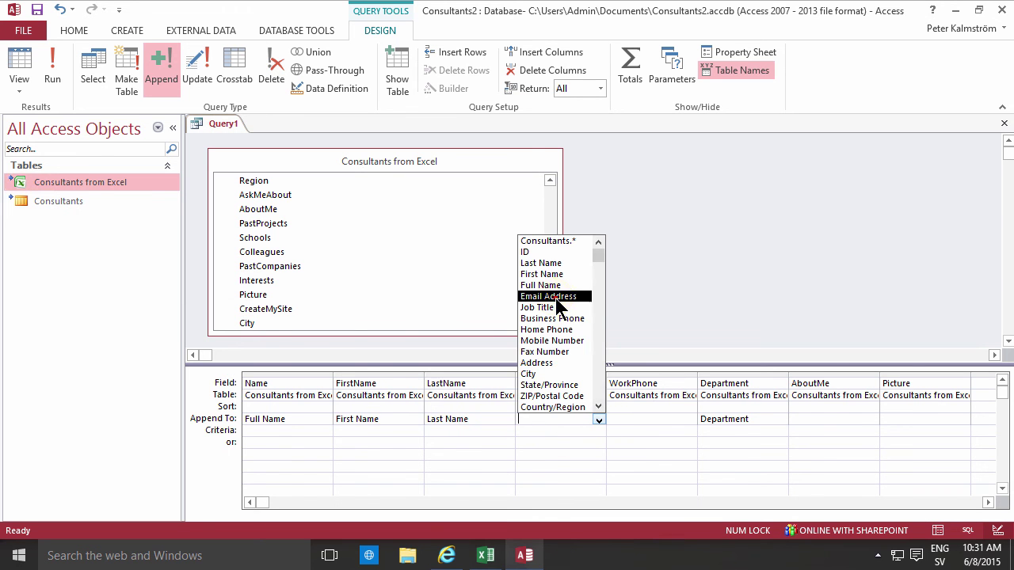
click(554, 297)
click(629, 418)
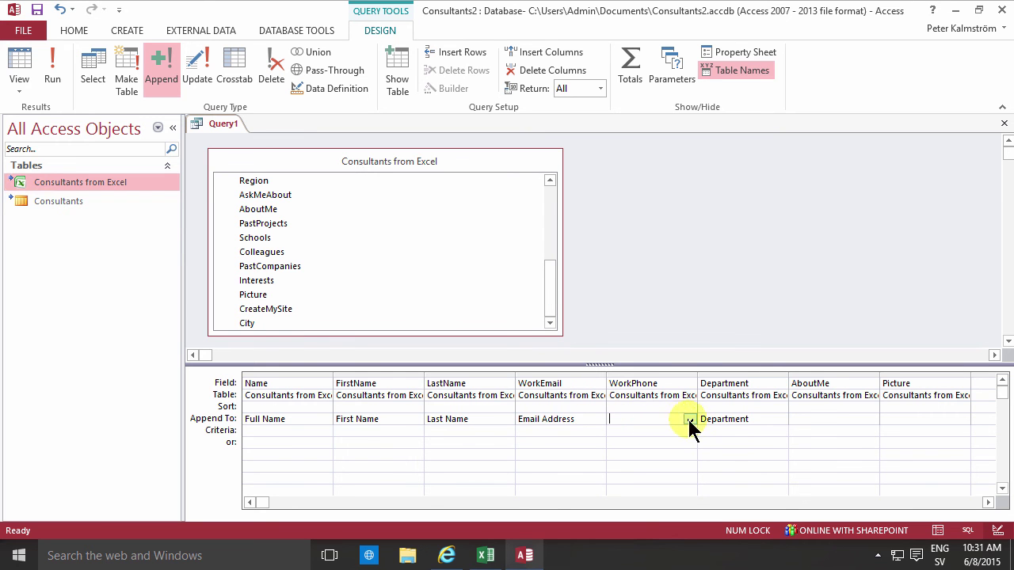
click(690, 421)
click(658, 319)
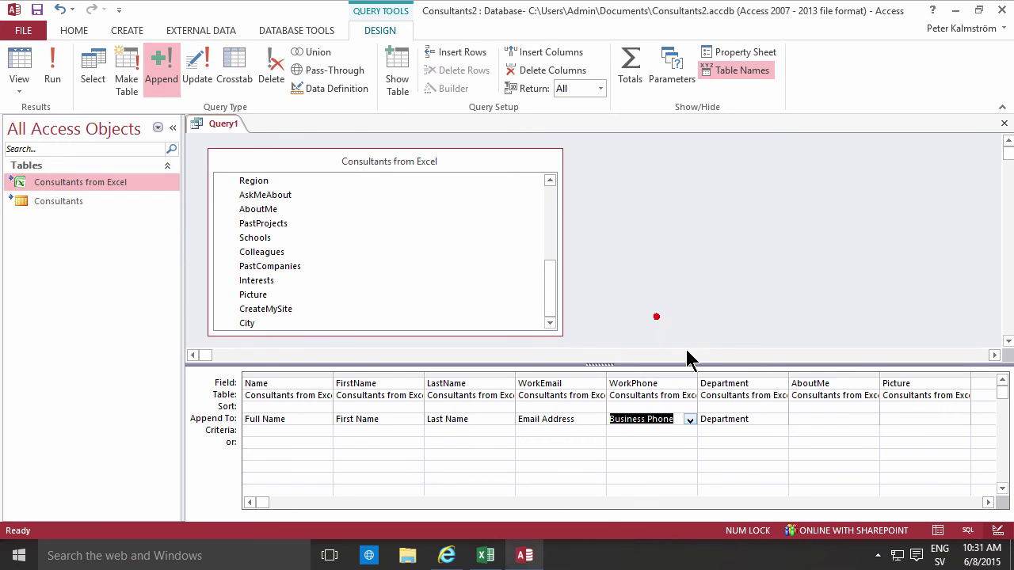
Append the AboutMe field to Notes and the Picture field to Contact Photo.
click(819, 419)
click(871, 421)
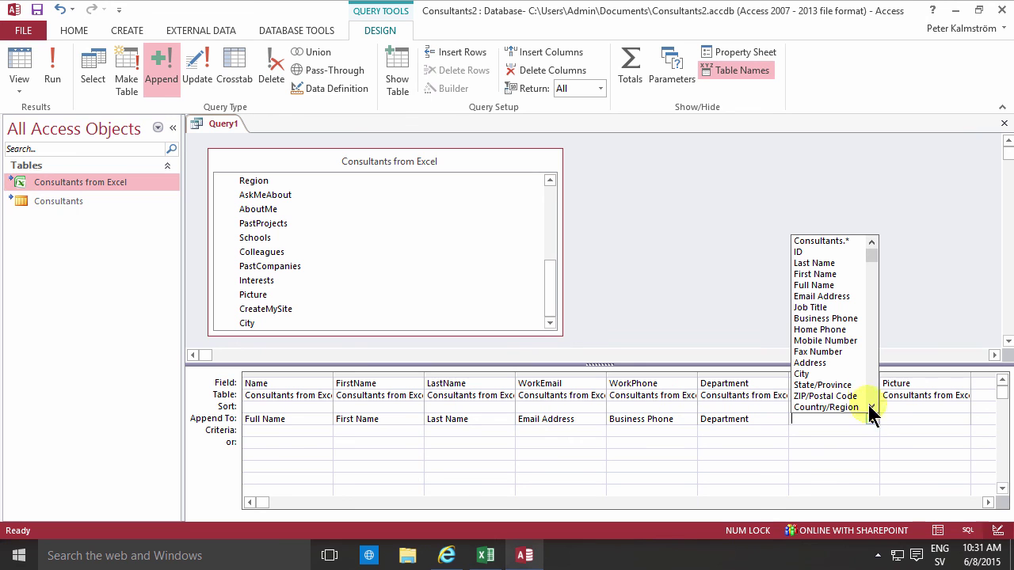
scroll(875, 407, down, 2)
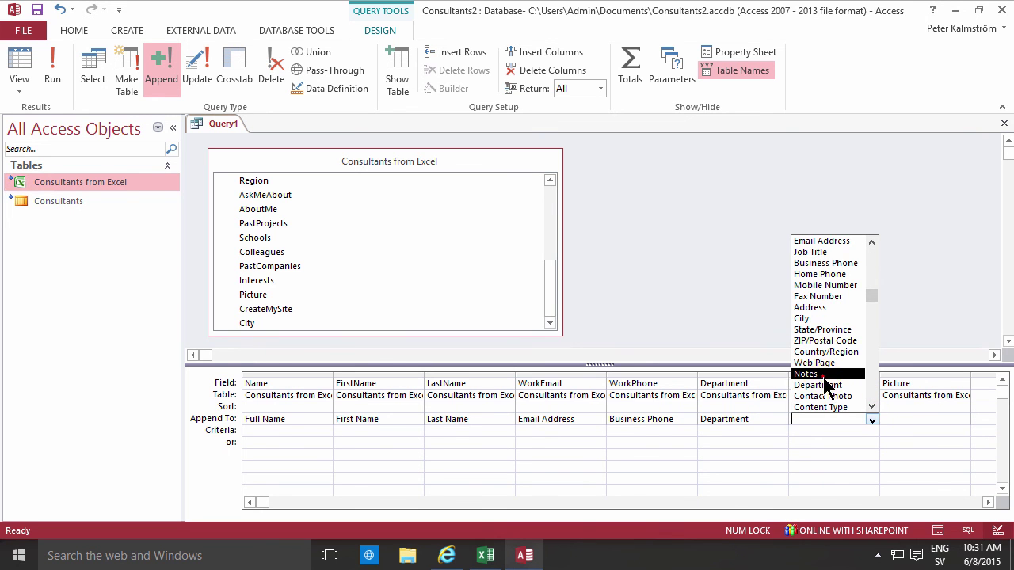
click(806, 374)
click(962, 420)
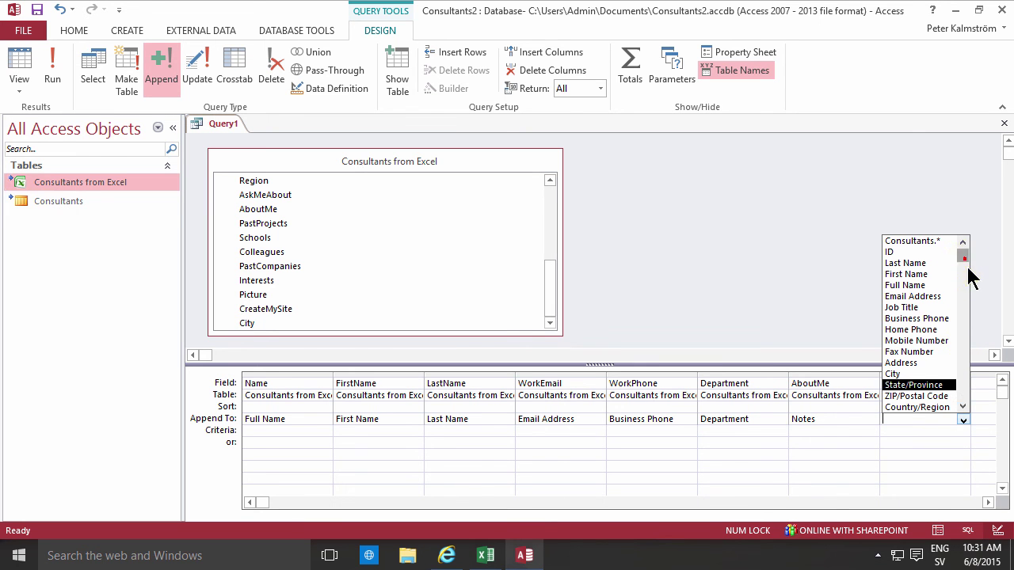
drag(967, 268, 961, 356)
click(922, 307)
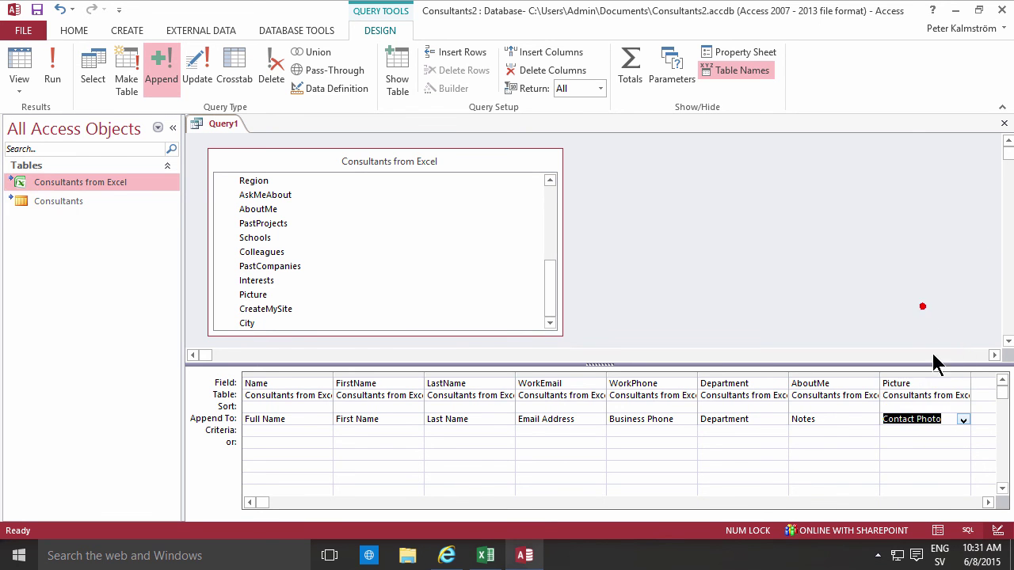
key(Tab)
Run the append query and accept that its changes to the linked table cannot be undone.
click(51, 65)
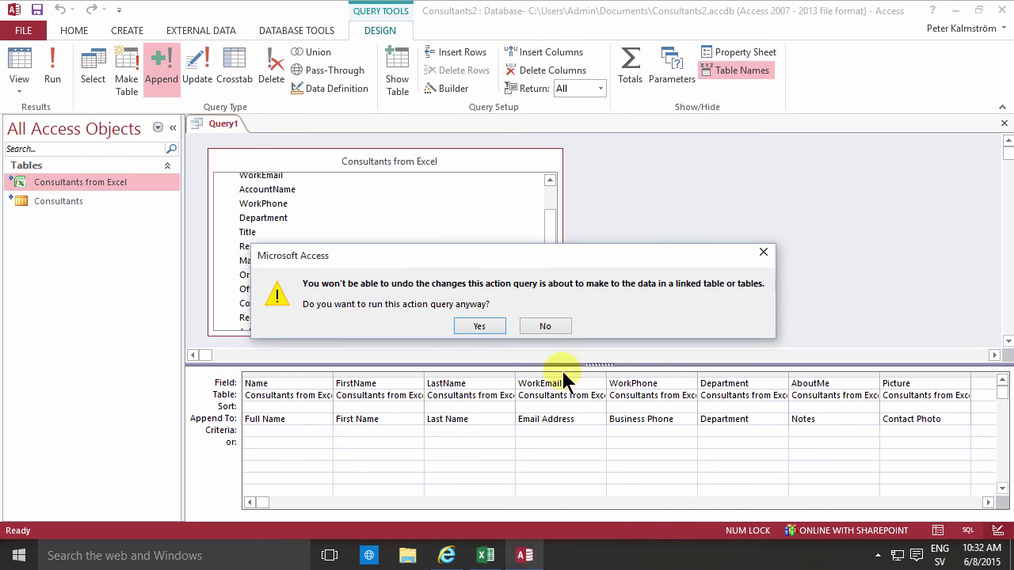
click(479, 326)
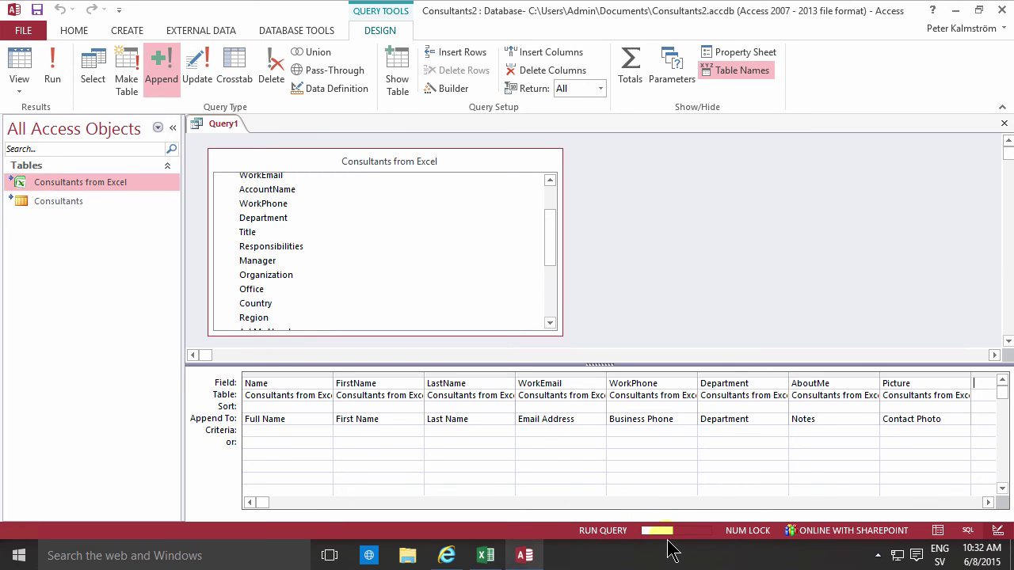
Switch to Internet Explorer to examine the contacts in the SharePoint Consultants list, and return to Access.
click(445, 558)
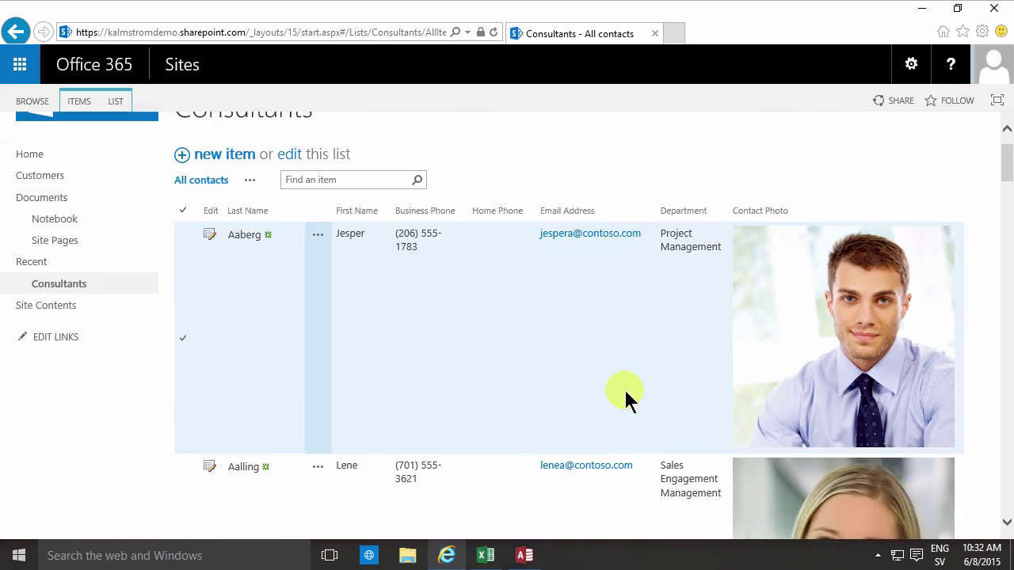
scroll(617, 407, up, 8)
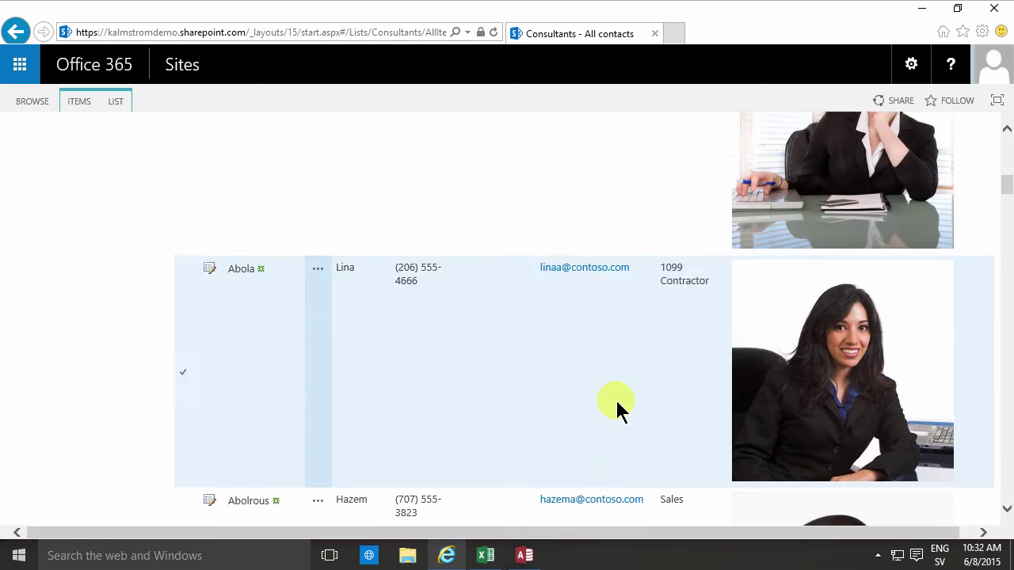
scroll(617, 407, up, 3)
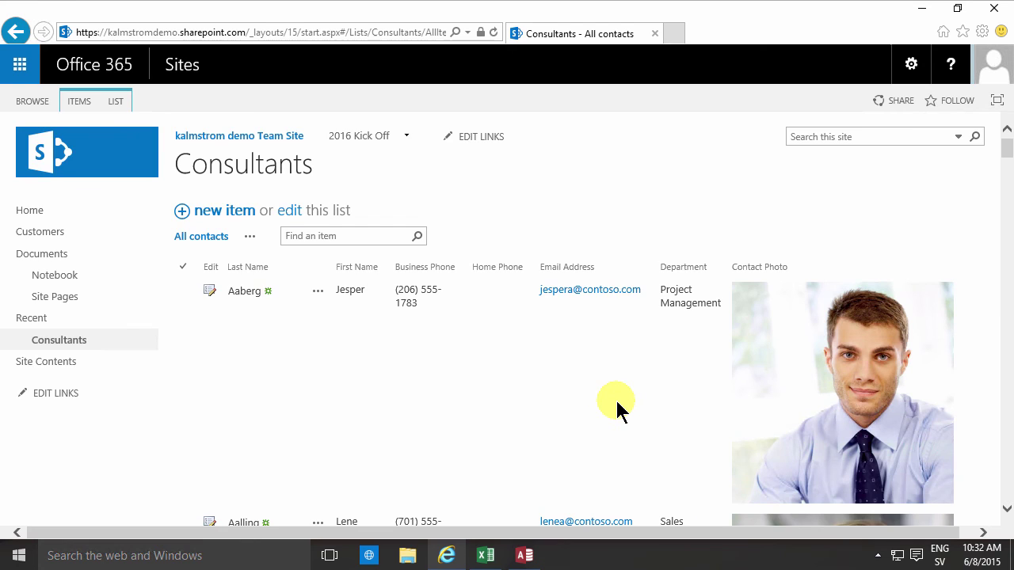
scroll(616, 404, down, 6)
scroll(617, 406, up, 1)
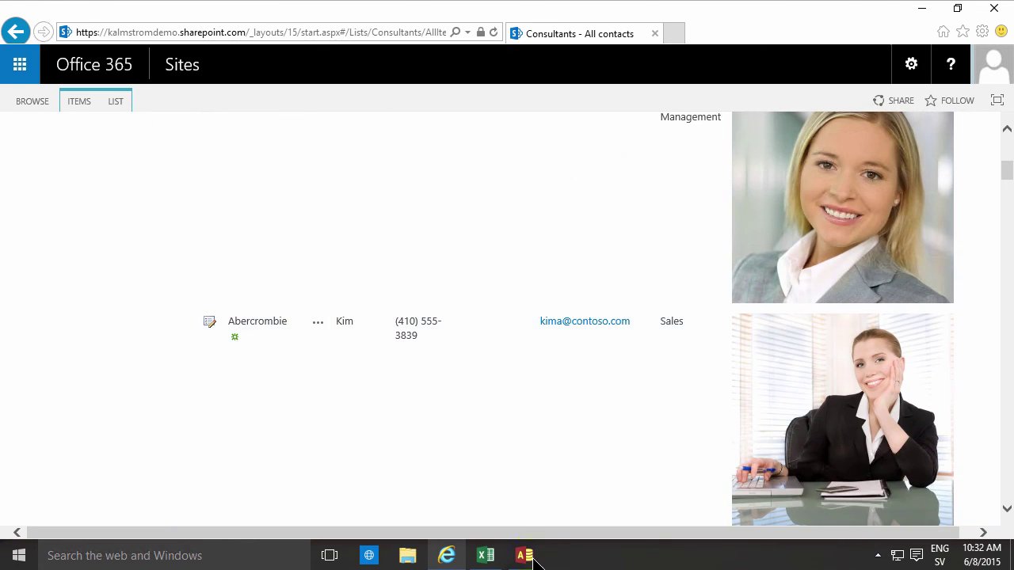
click(526, 556)
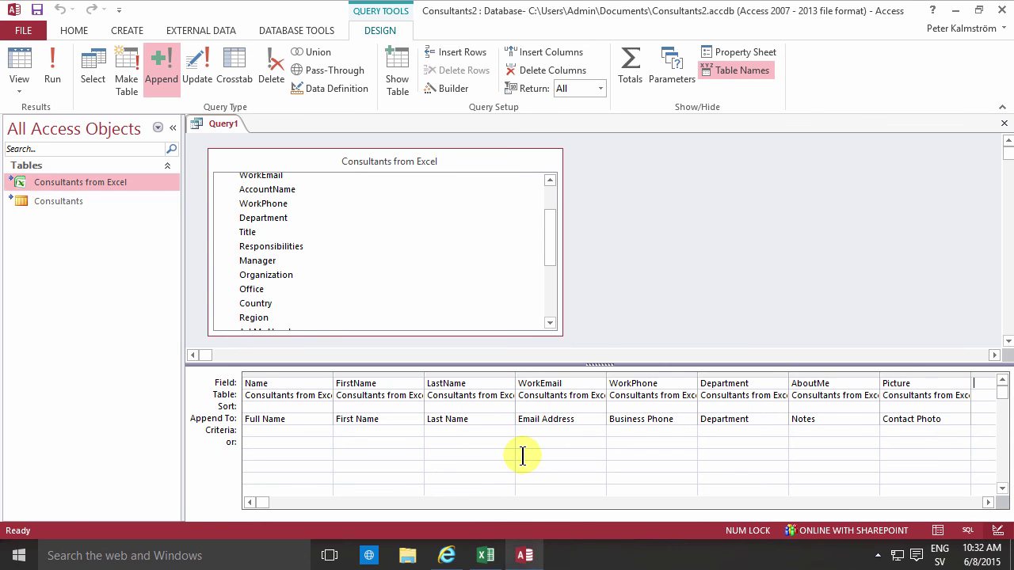